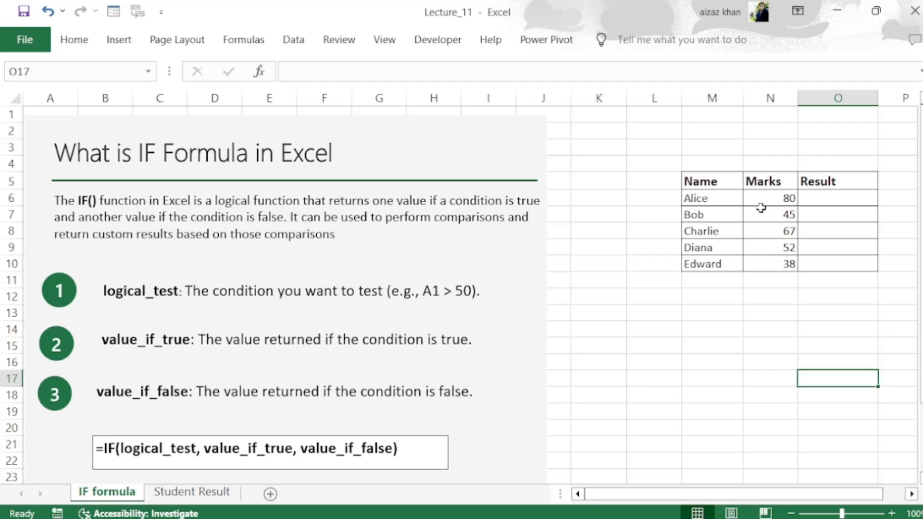
pyautogui.click(771, 185)
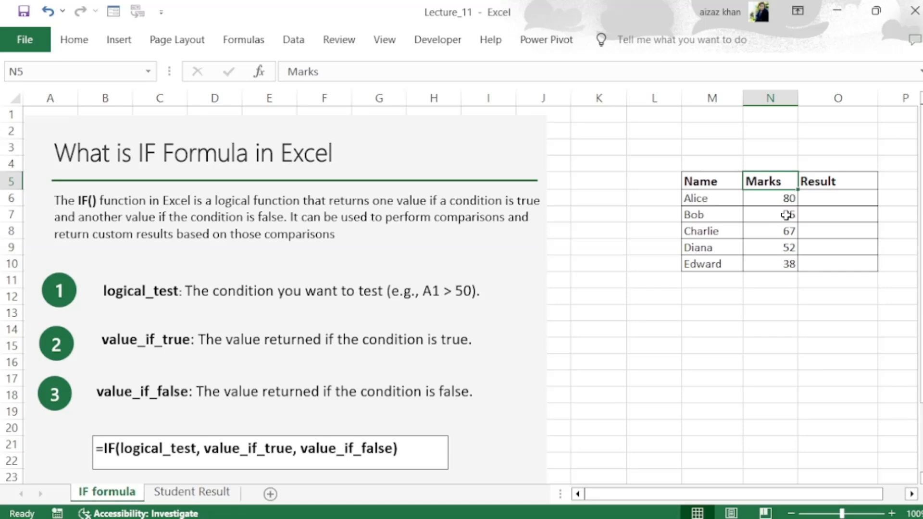
pyautogui.click(821, 202)
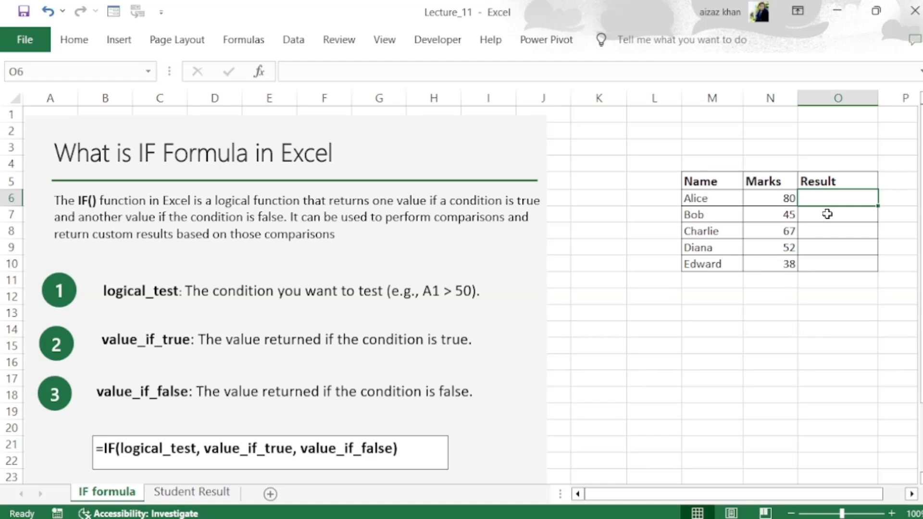
pyautogui.doubleClick(830, 202)
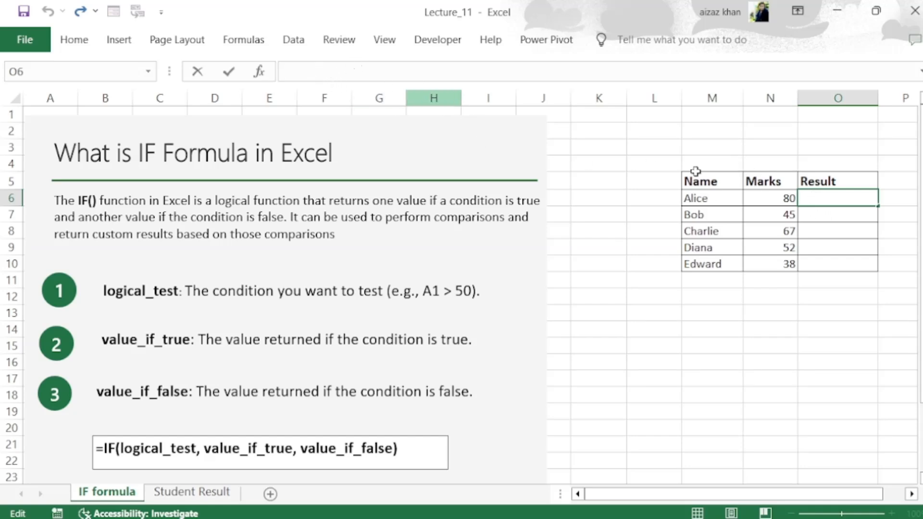
pyautogui.click(817, 230)
# Start an IF formula in cell O6 with the logical test N6>=50
pyautogui.click(817, 196)
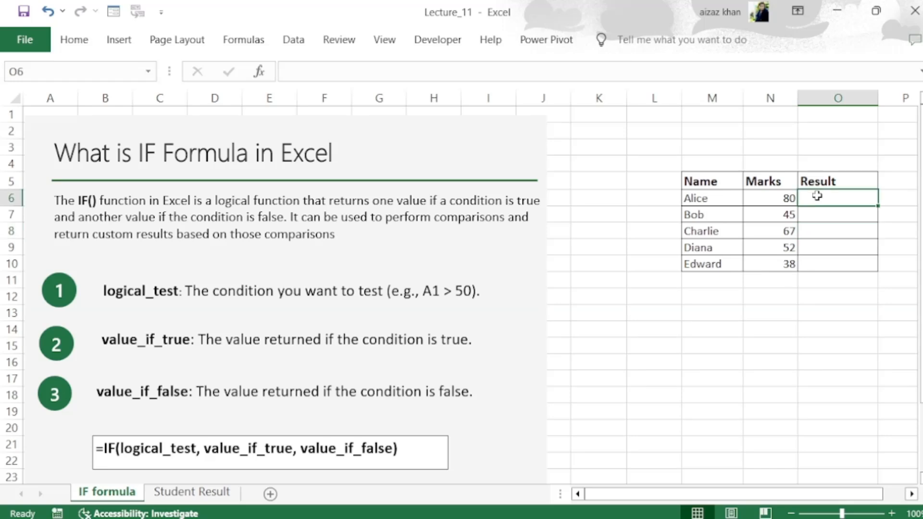
pyautogui.click(494, 67)
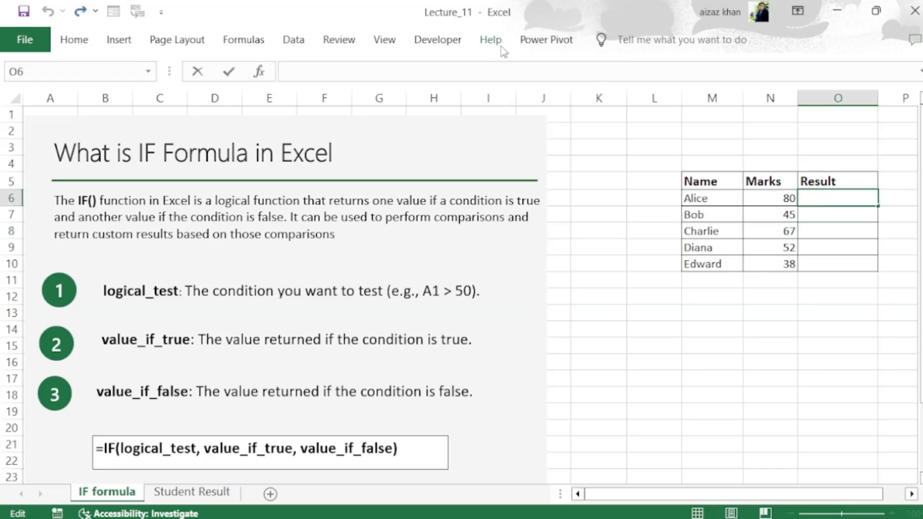
pyautogui.write('=')
pyautogui.write('if')
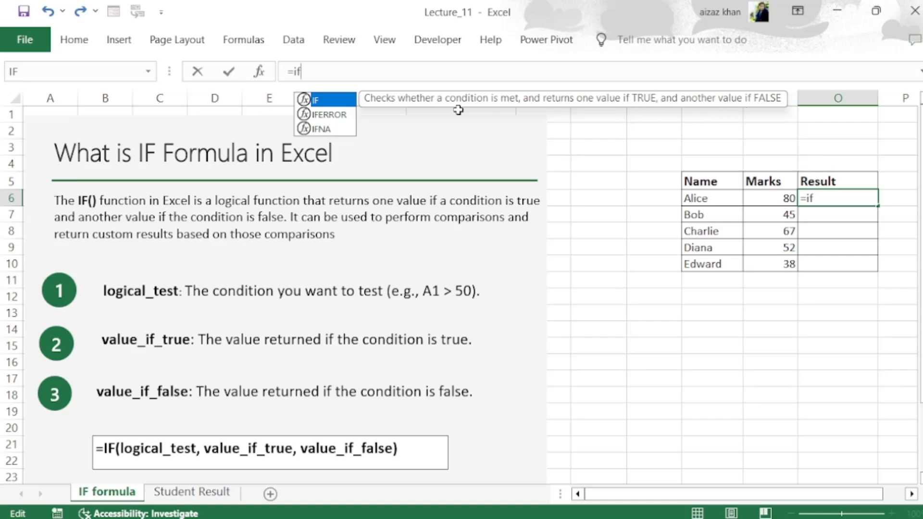
pyautogui.doubleClick(316, 102)
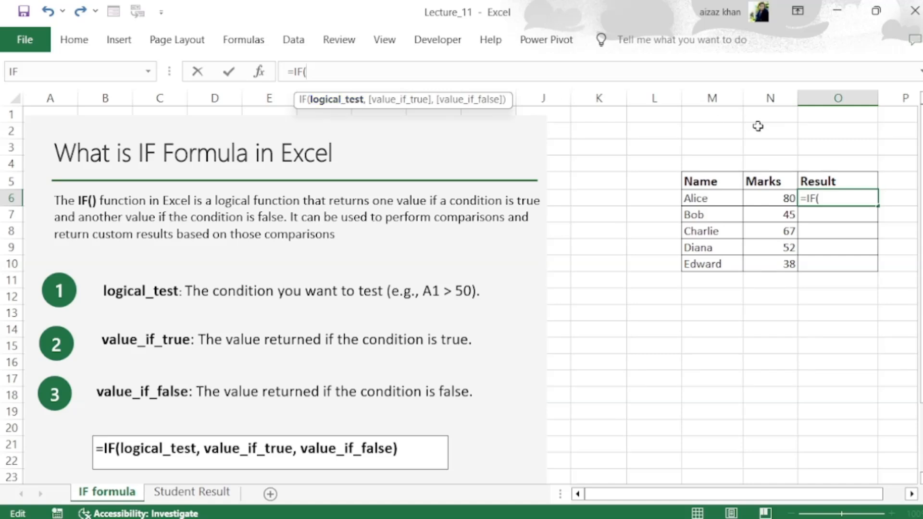
pyautogui.click(769, 199)
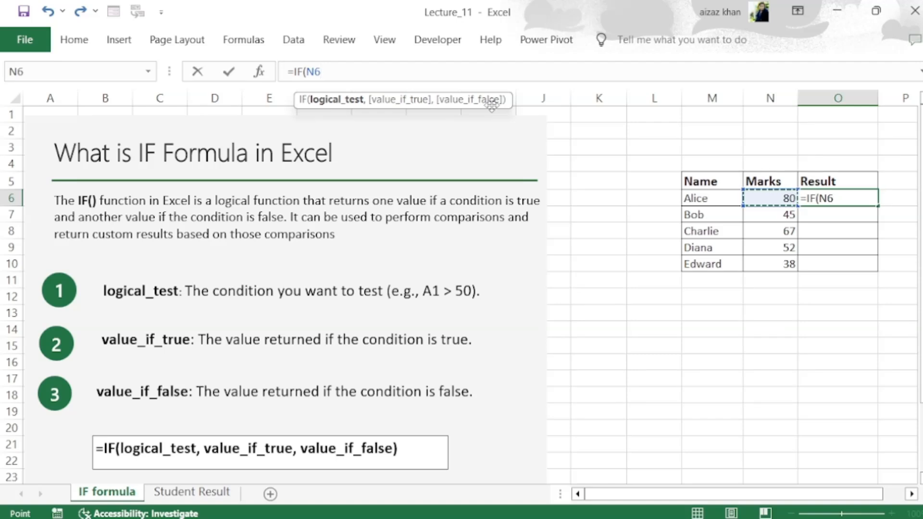
pyautogui.write('>=')
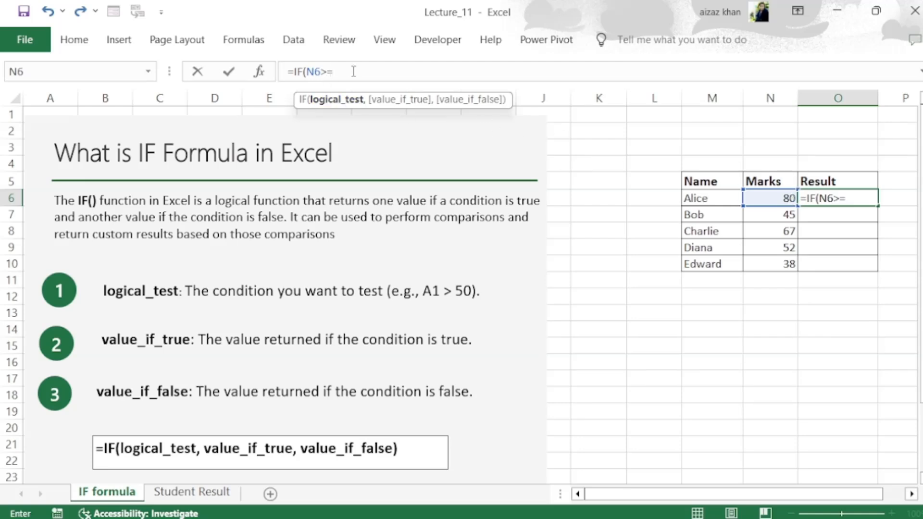
pyautogui.write('50,')
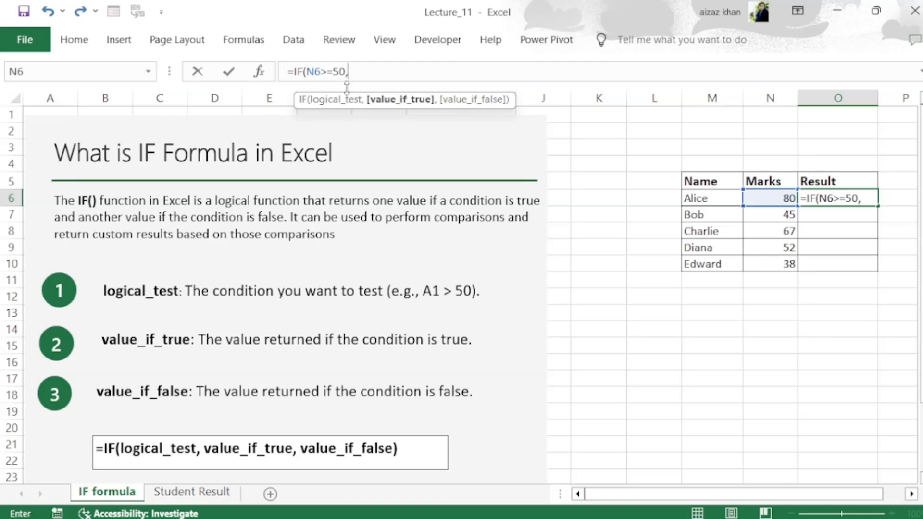
# Complete the formula in O6 with "Pass" as the true value and "Fail" as the false value, and enter it
pyautogui.write('""')
pyautogui.click(352, 70)
pyautogui.write('Pass')
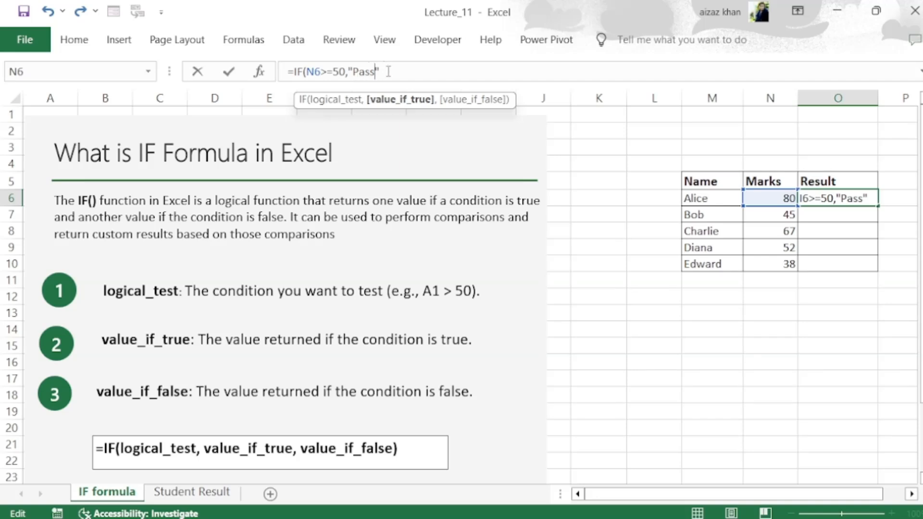
pyautogui.press('Right')
pyautogui.write(',')
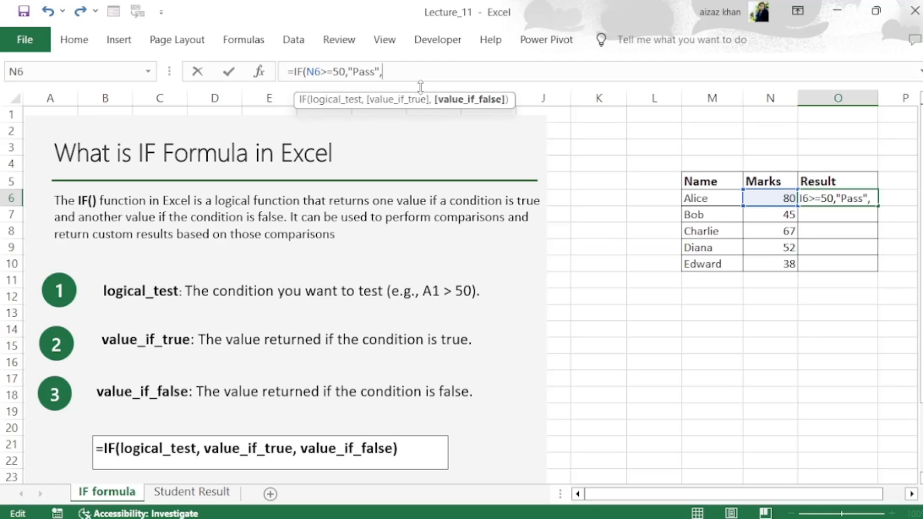
pyautogui.write('","')
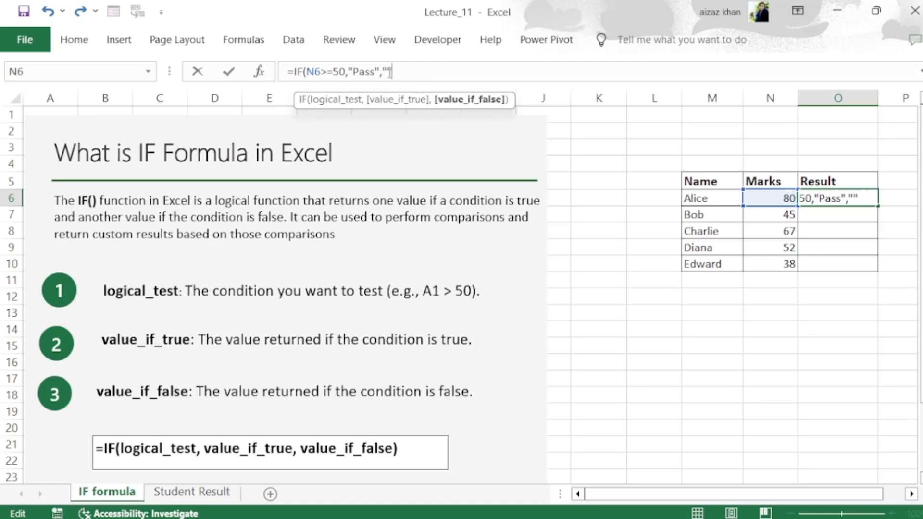
pyautogui.write('Fail')
pyautogui.write(')')
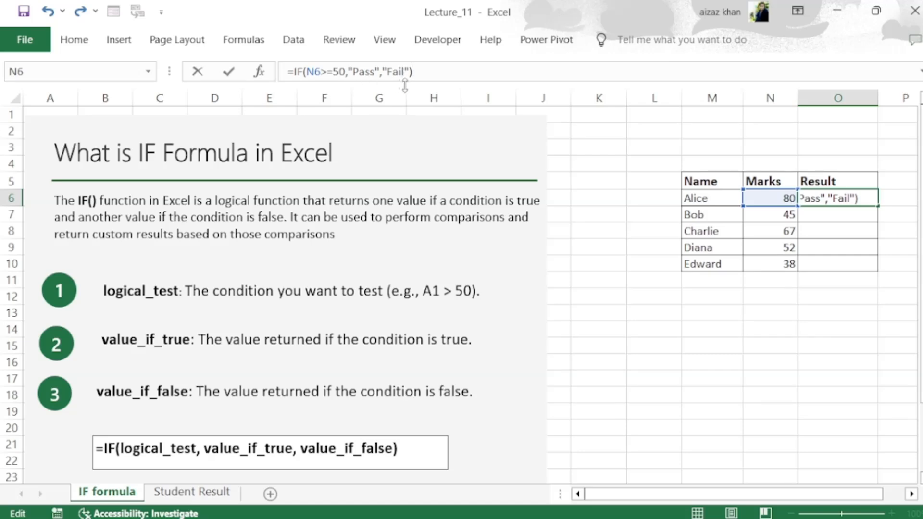
pyautogui.press('Return')
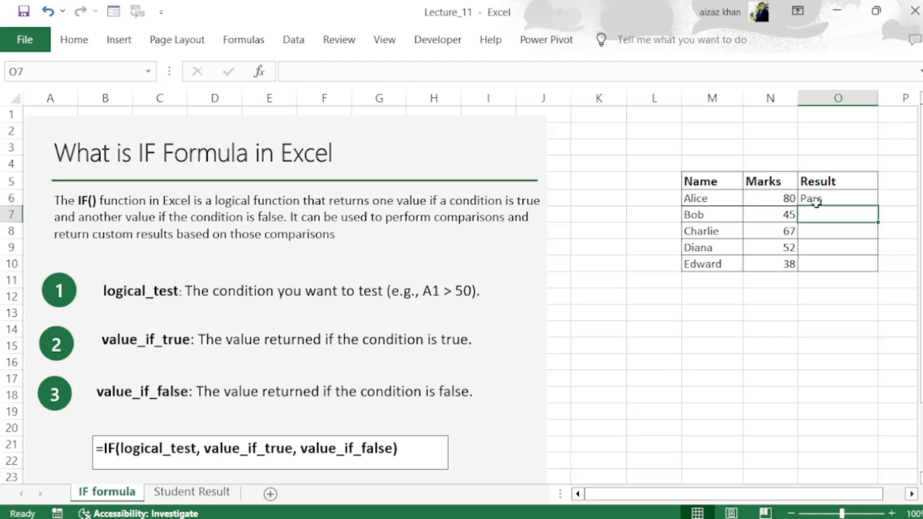
# AutoFill the IF formula from O6 down the Result column, and undo the fill
pyautogui.click(803, 199)
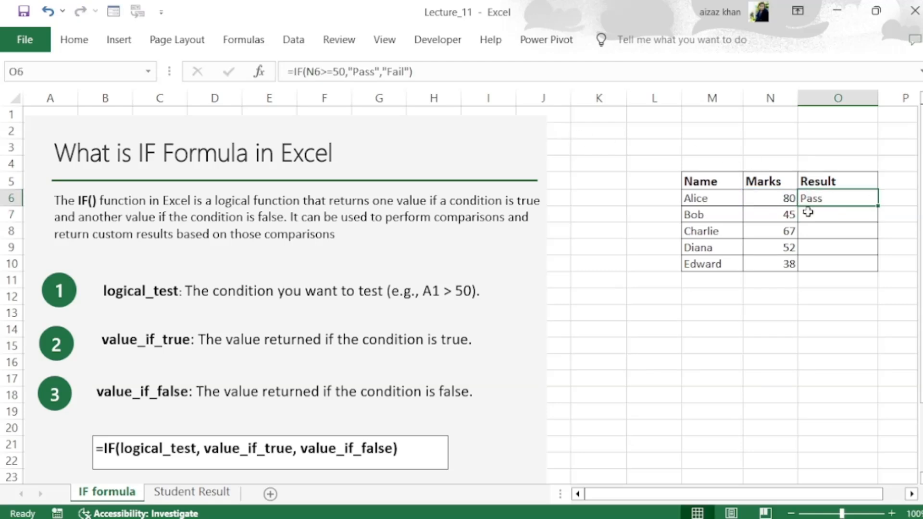
pyautogui.doubleClick(879, 207)
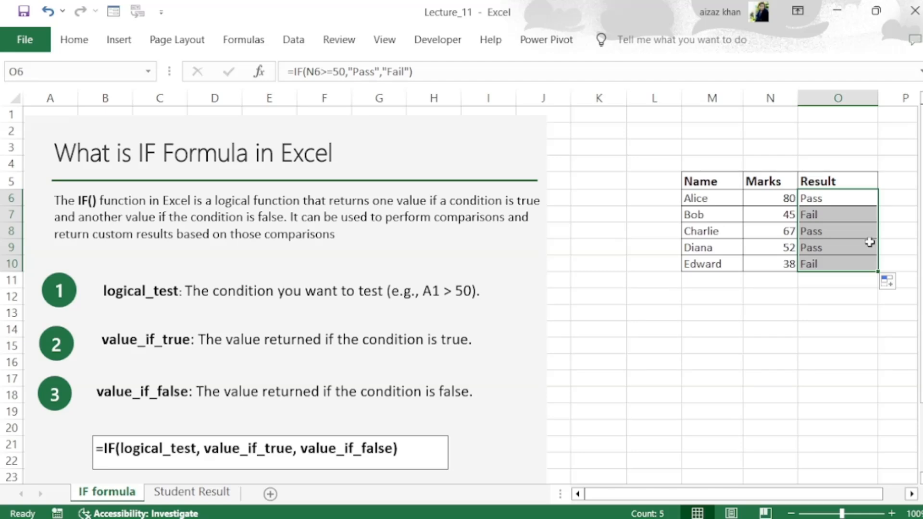
pyautogui.hotkey('ctrl', 'z')
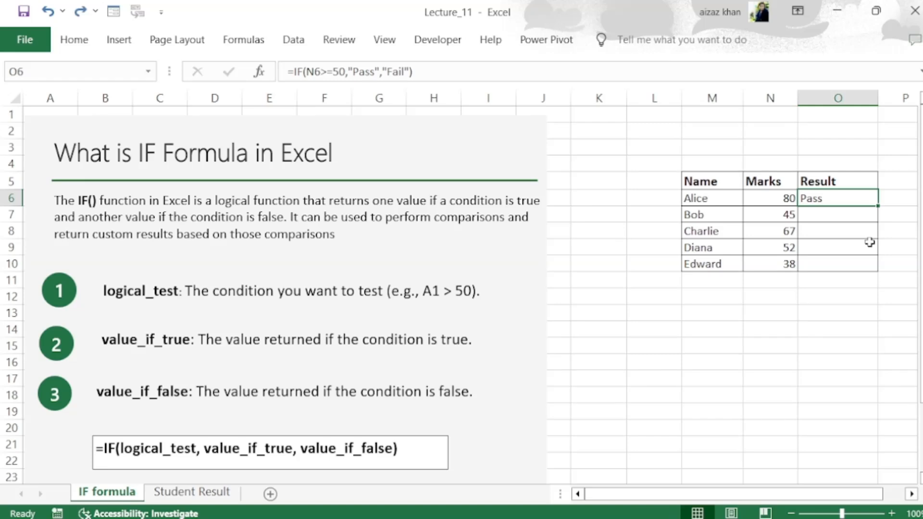
pyautogui.click(895, 226)
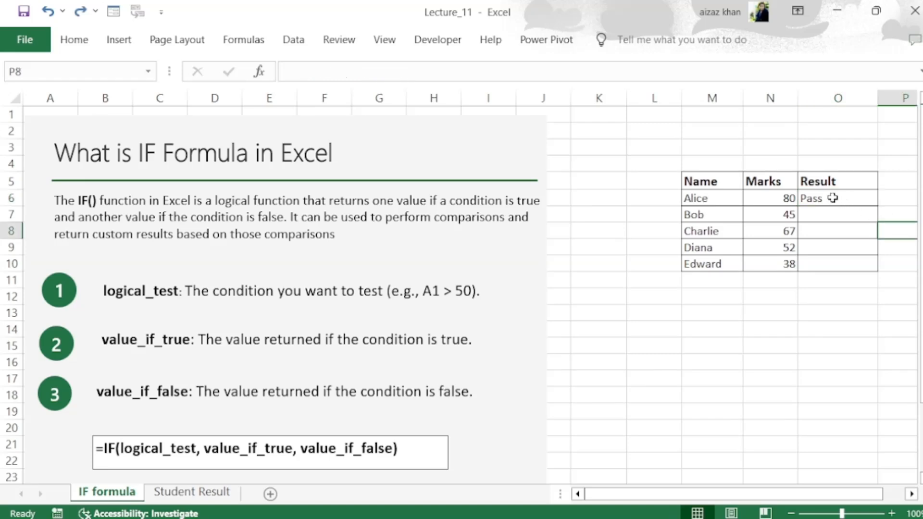
# Select O6:O10 and copy the top cell's formula down through the range, and undo it
pyautogui.moveTo(832, 198); pyautogui.dragTo(846, 269)
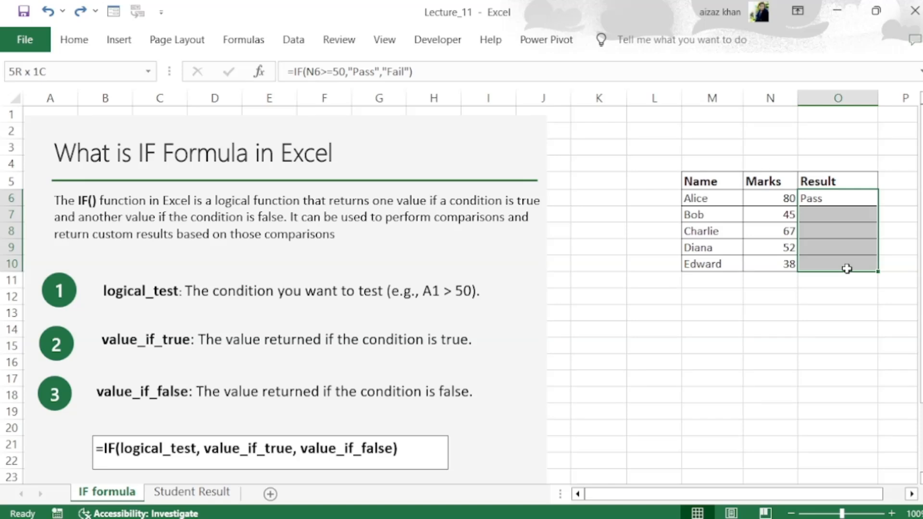
pyautogui.moveTo(846, 269); pyautogui.dragTo(847, 269)
pyautogui.hotkey('ctrl', 'd')
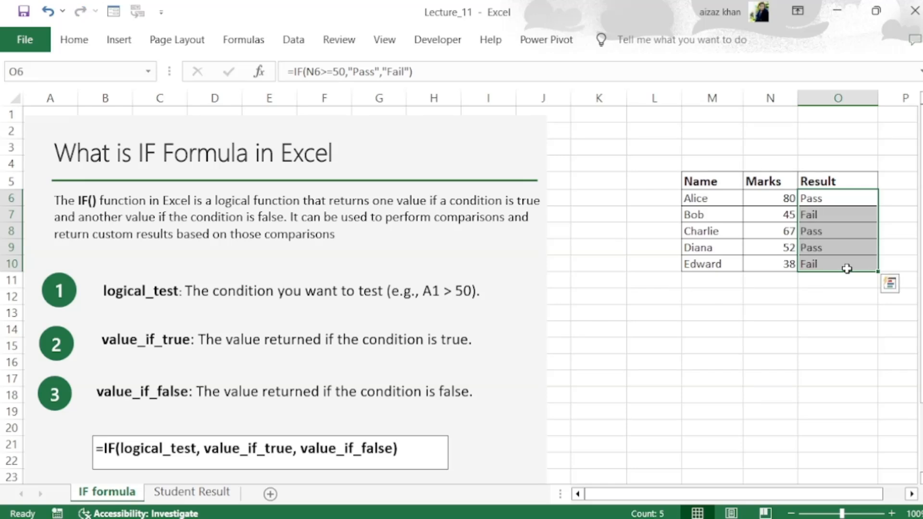
pyautogui.click(842, 298)
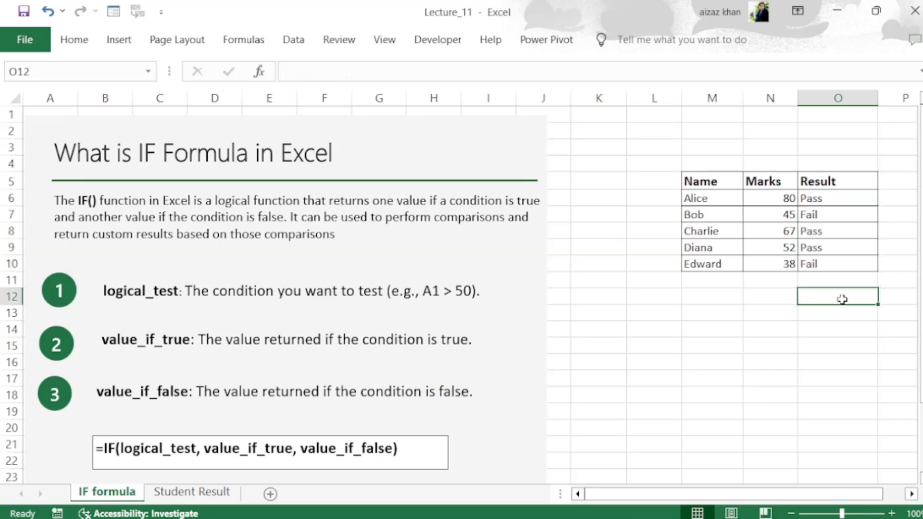
pyautogui.hotkey('ctrl', 'z')
pyautogui.click(839, 246)
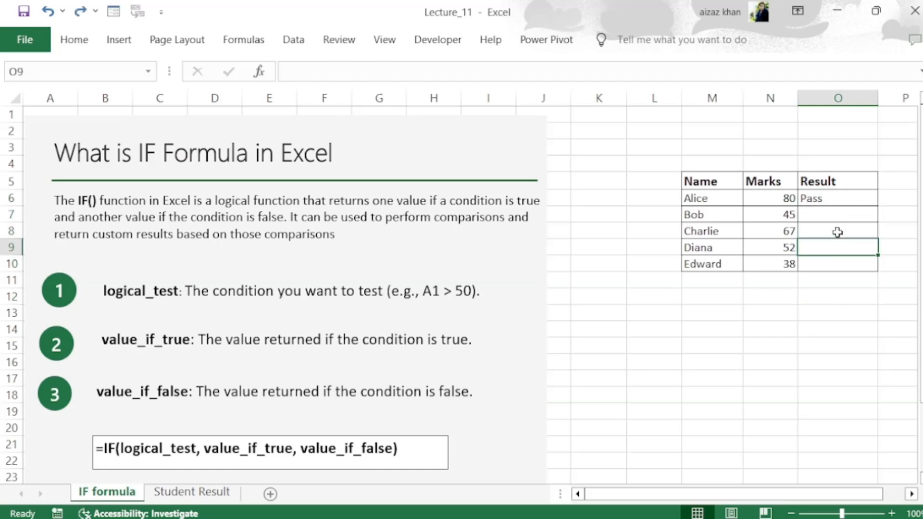
# Apply the Fill command's Down option to the selected Result cells O6:O10, and undo the fill
pyautogui.moveTo(833, 198); pyautogui.dragTo(848, 262)
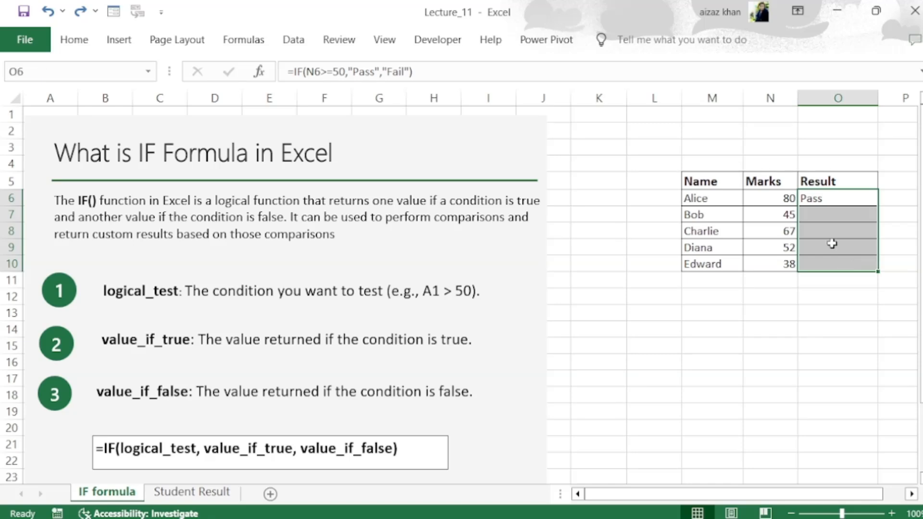
pyautogui.click(68, 43)
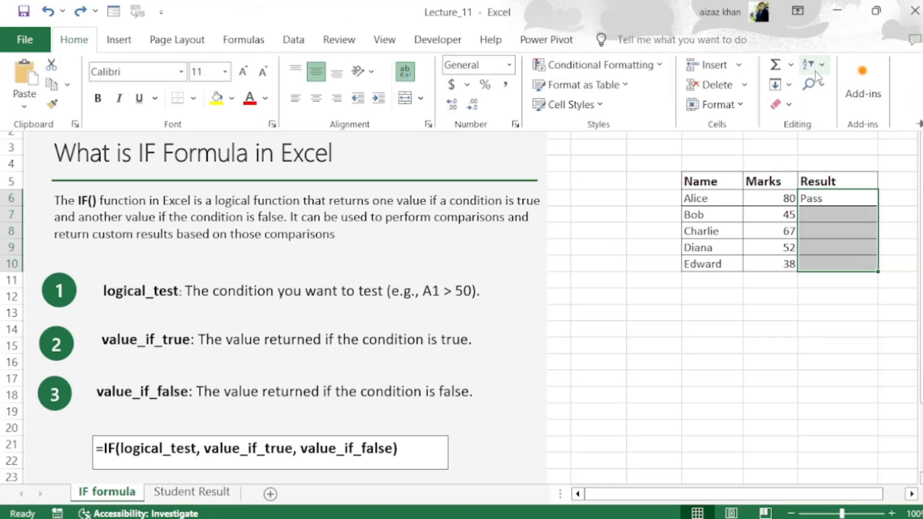
pyautogui.click(787, 90)
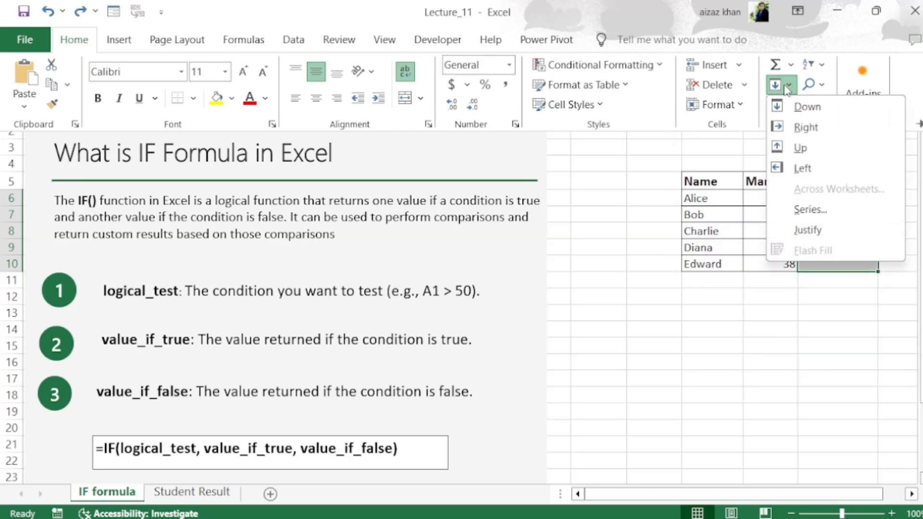
pyautogui.click(800, 115)
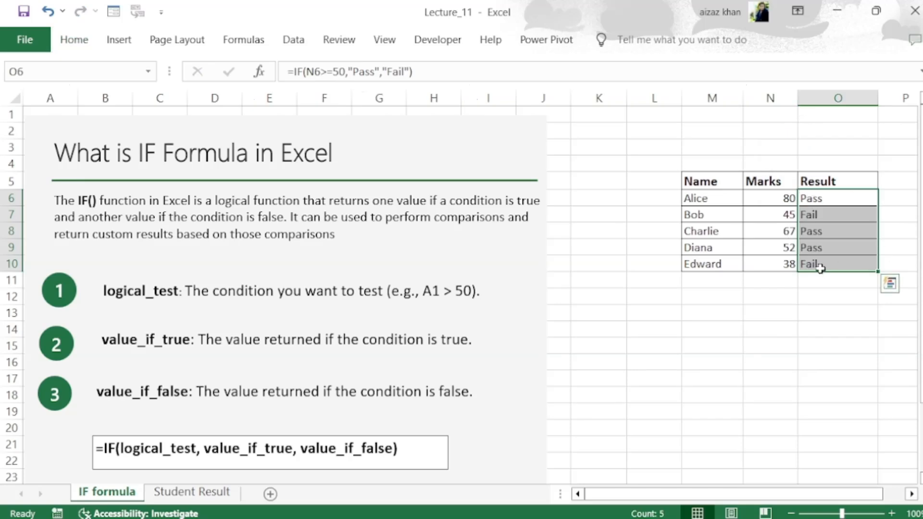
pyautogui.click(847, 294)
pyautogui.hotkey('ctrl', 'z')
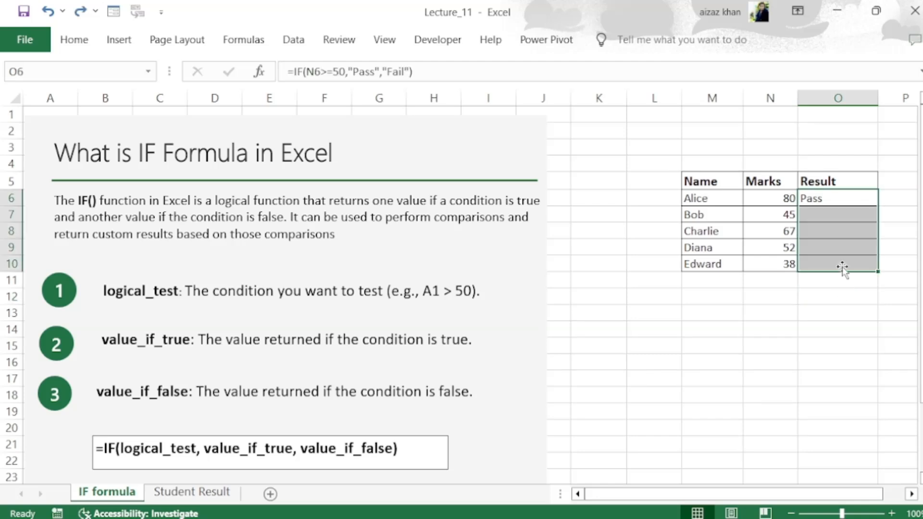
# AutoFill the IF formula from O6 down to O10 and check the copied formulas in the Result cells
pyautogui.click(839, 199)
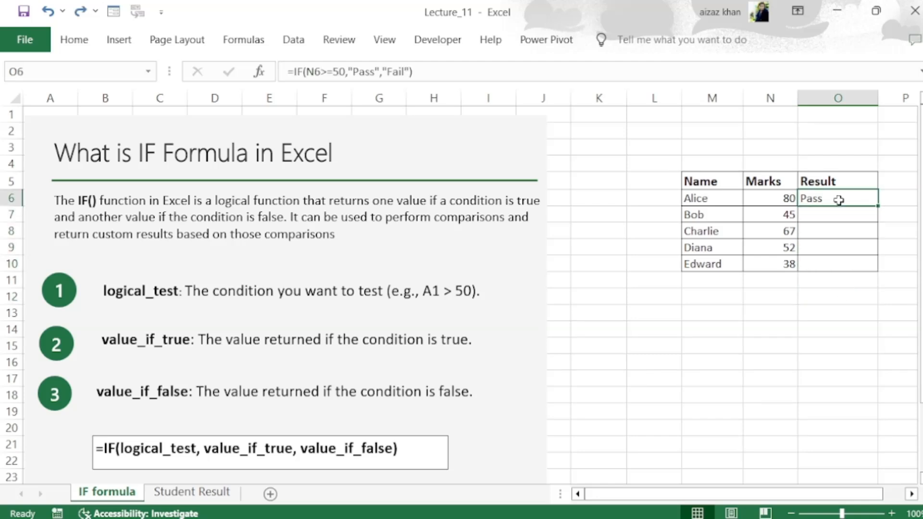
pyautogui.doubleClick(880, 208)
pyautogui.click(862, 312)
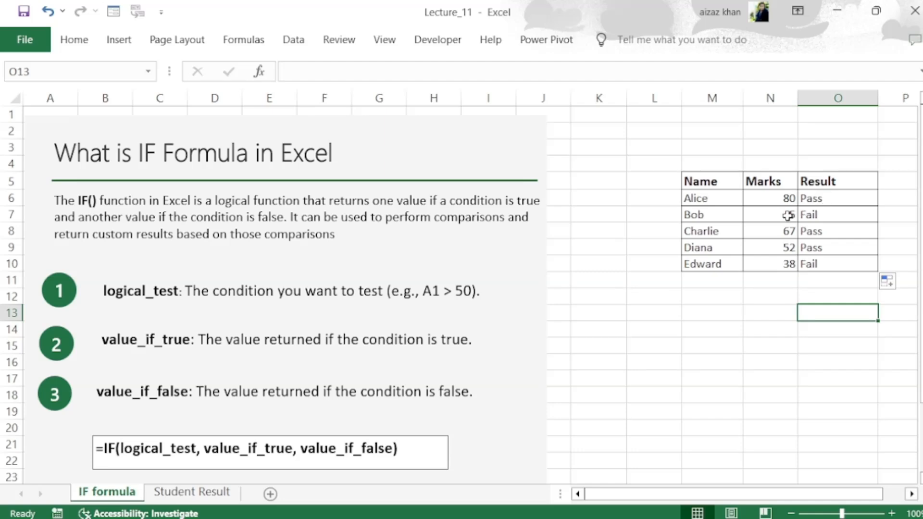
pyautogui.click(825, 212)
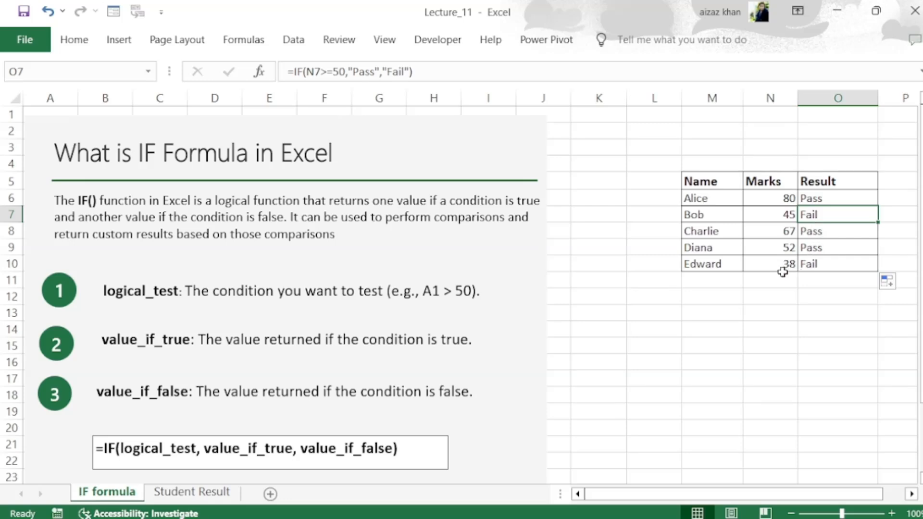
pyautogui.click(825, 248)
pyautogui.click(811, 201)
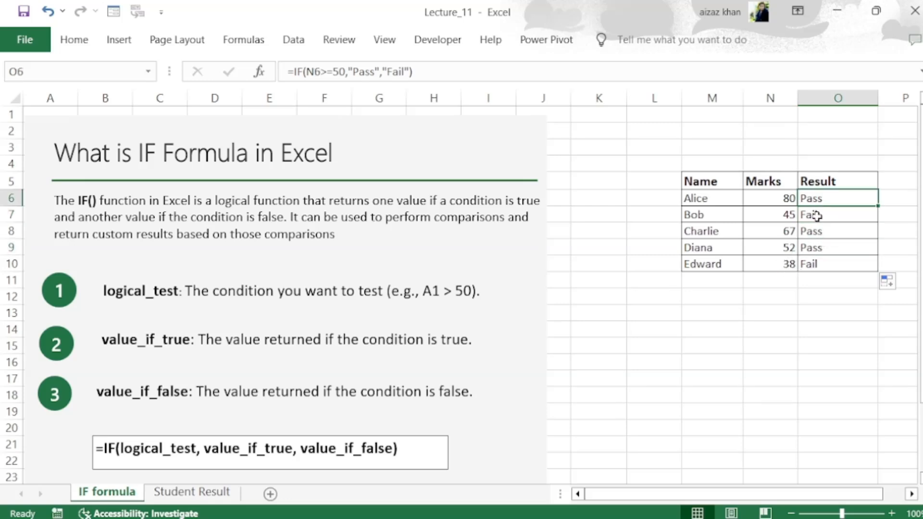
pyautogui.click(808, 210)
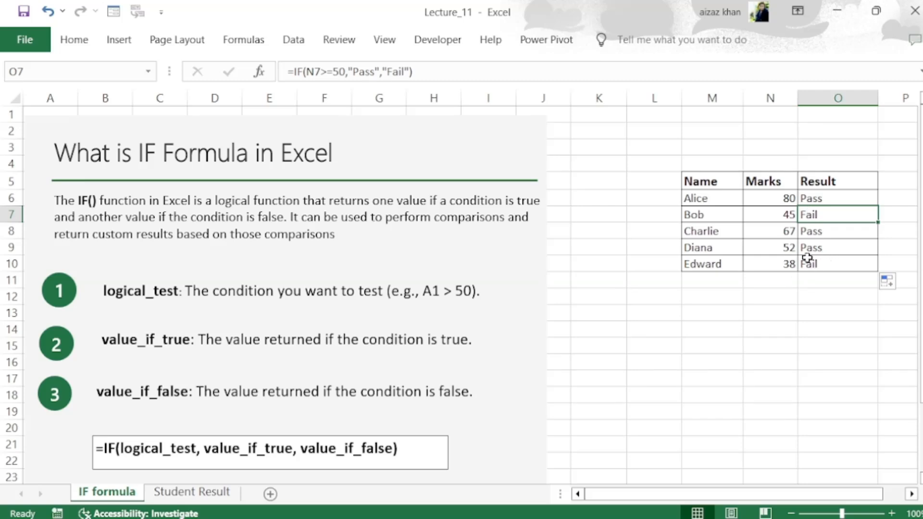
pyautogui.click(814, 263)
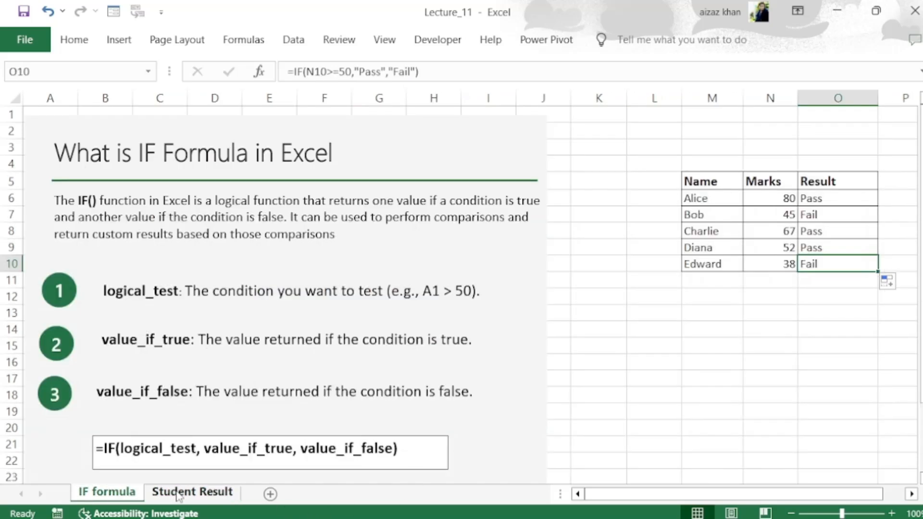
# Switch to the Student Result worksheet
pyautogui.click(178, 495)
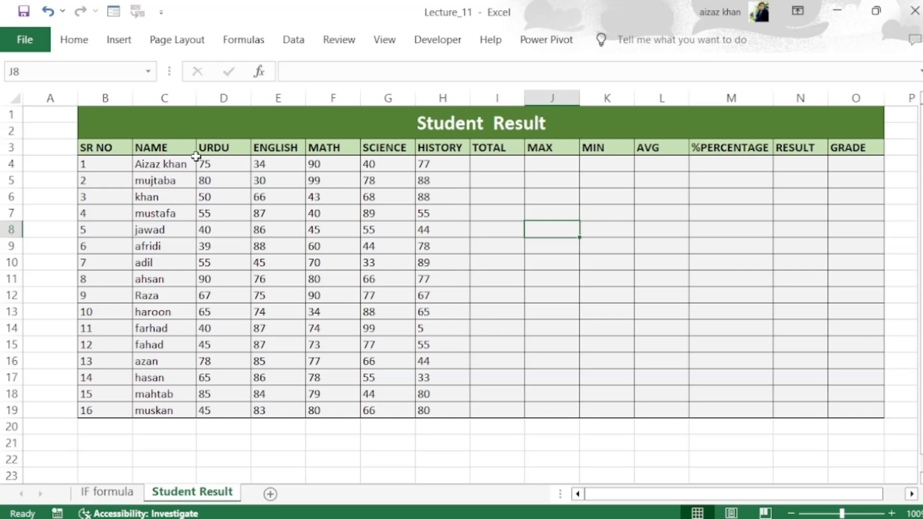
# Review the Urdu, English, Math, Science, History and Total columns of the Student Result table
pyautogui.click(207, 145)
pyautogui.click(276, 160)
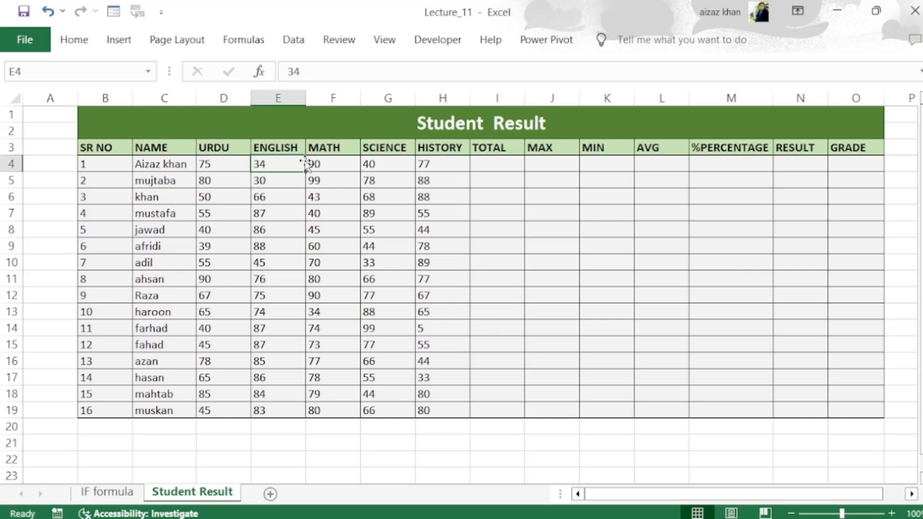
pyautogui.click(321, 150)
pyautogui.click(374, 149)
pyautogui.click(426, 147)
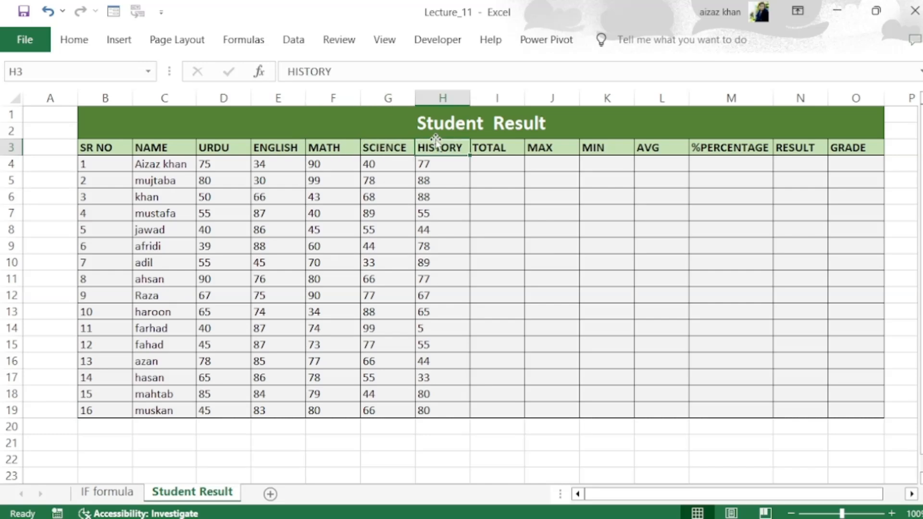
pyautogui.click(491, 151)
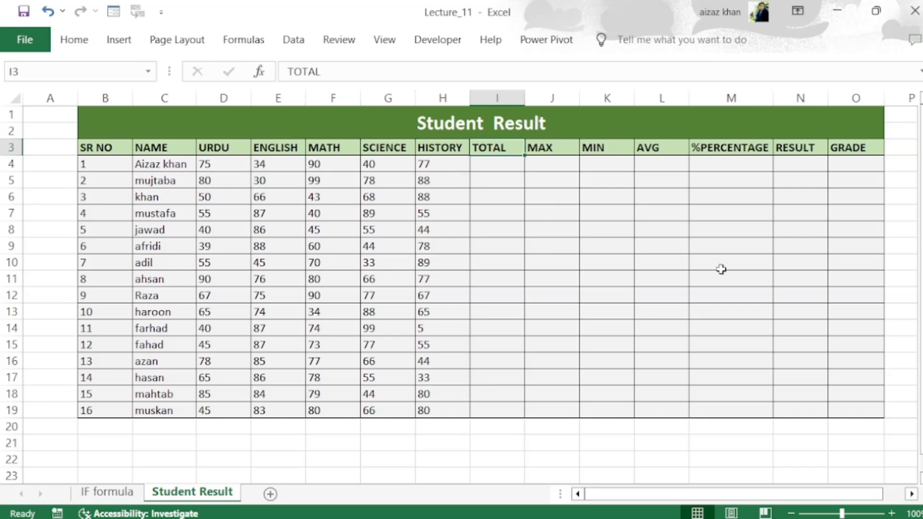
pyautogui.click(891, 513)
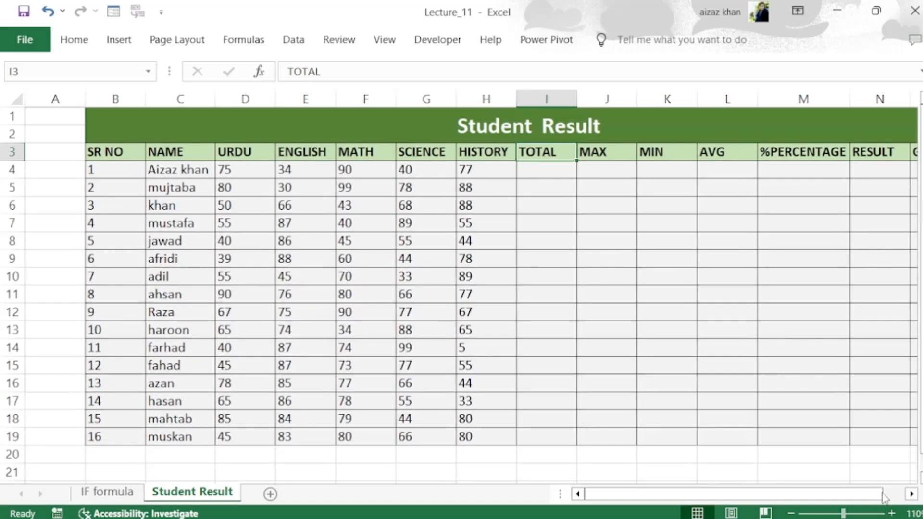
pyautogui.moveTo(827, 495); pyautogui.dragTo(850, 495)
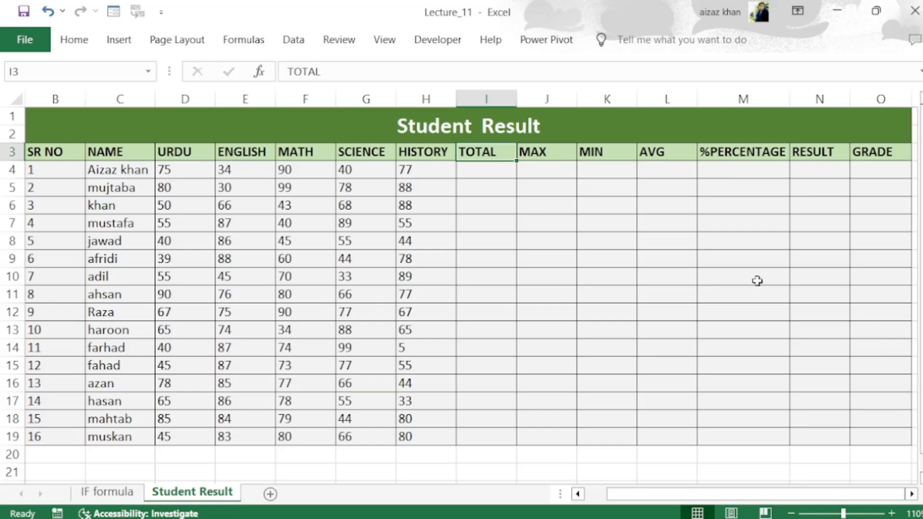
# Enter =SUM(D4:H4) in the first student's TOTAL cell, I4, to add up the five subject marks
pyautogui.click(485, 169)
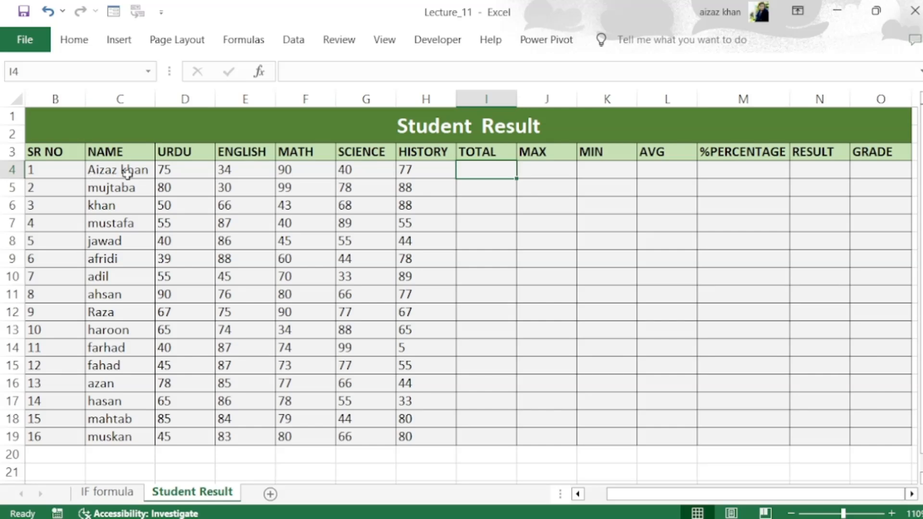
pyautogui.doubleClick(479, 167)
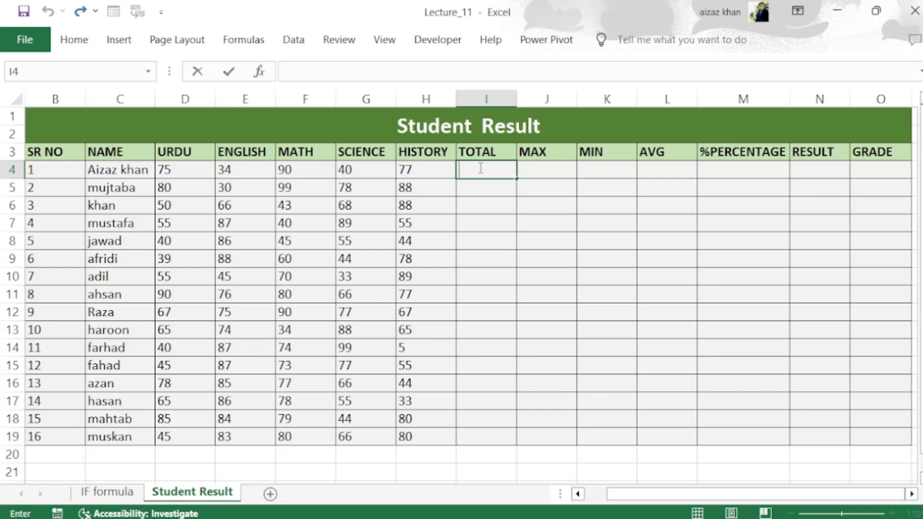
pyautogui.write('=sum')
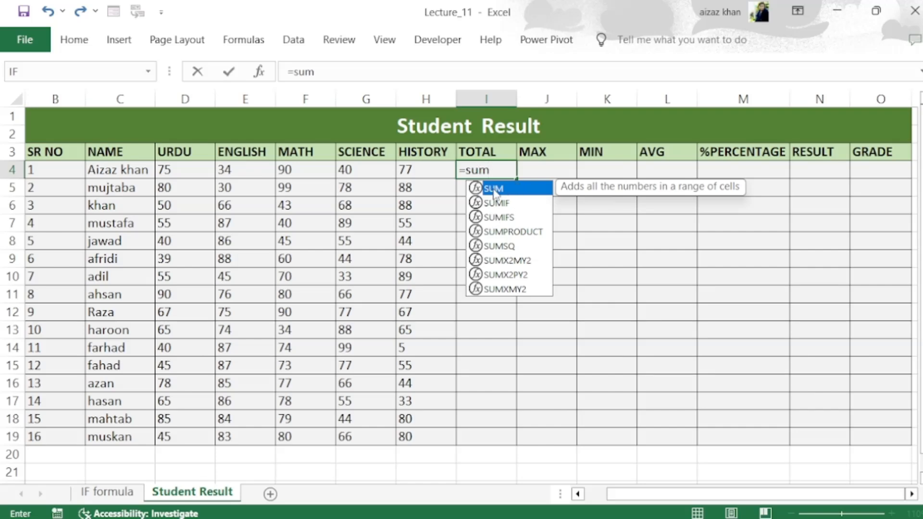
pyautogui.doubleClick(494, 190)
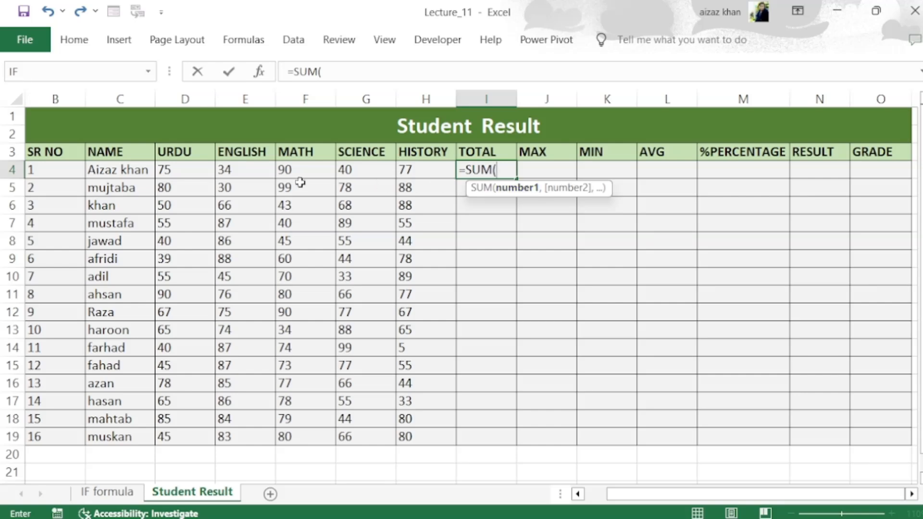
pyautogui.click(178, 173)
pyautogui.moveTo(178, 173); pyautogui.dragTo(422, 173)
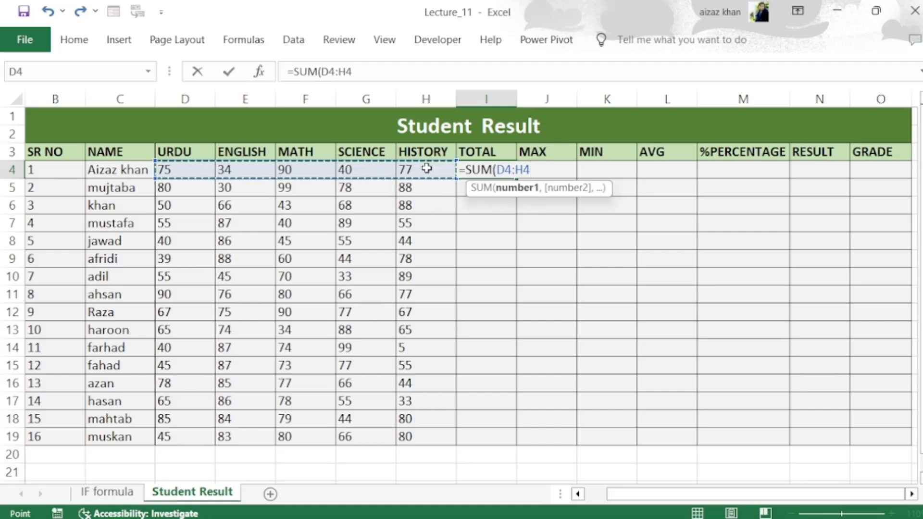
pyautogui.write(')')
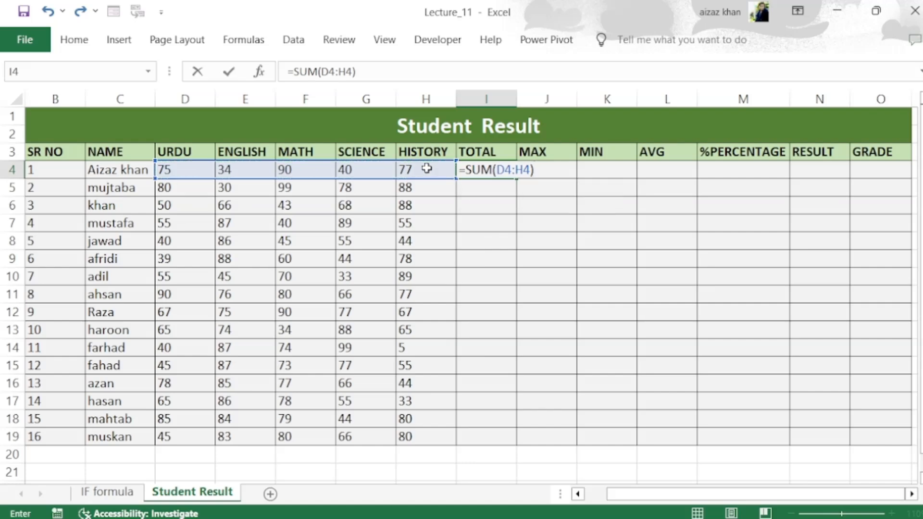
pyautogui.press('Return')
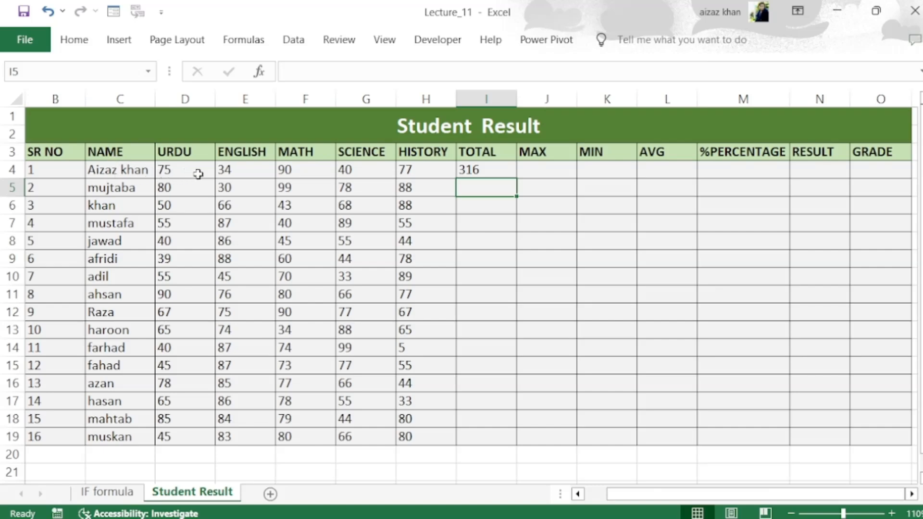
# AutoFill the SUM formula from I4 down the TOTAL column to I19
pyautogui.click(474, 168)
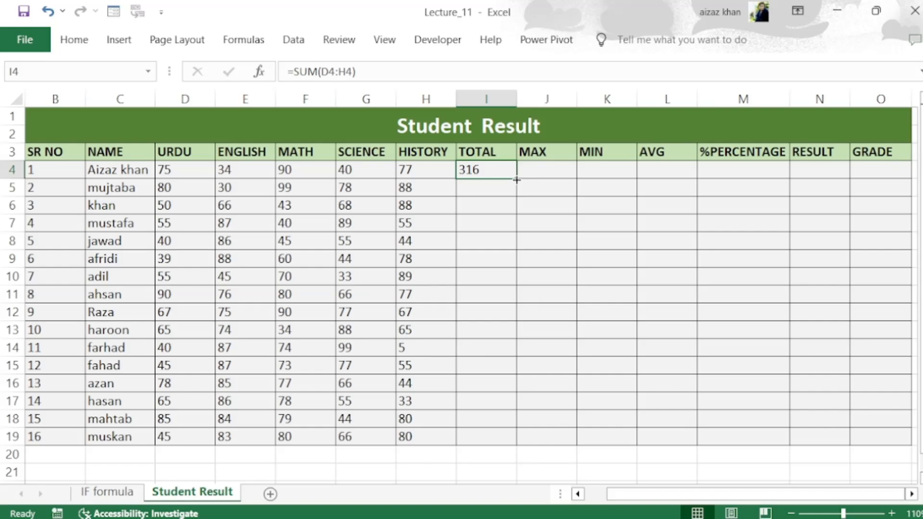
pyautogui.doubleClick(516, 180)
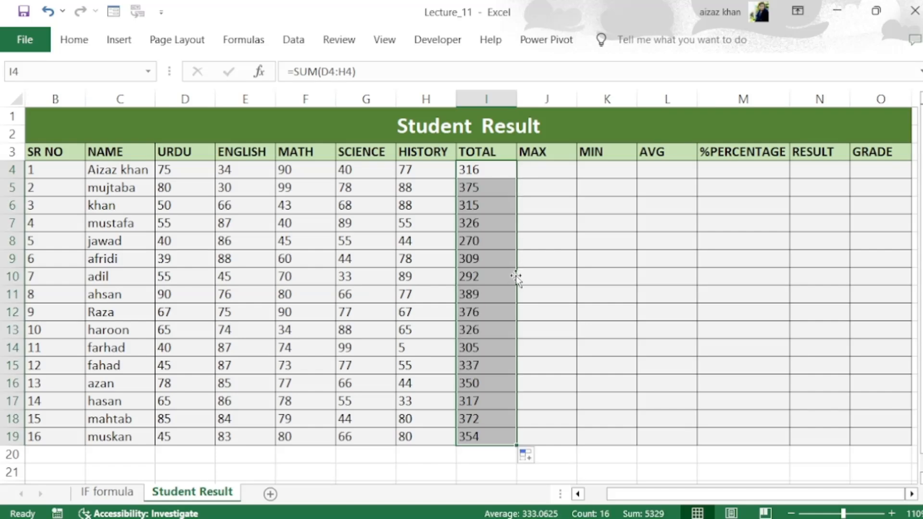
pyautogui.click(550, 255)
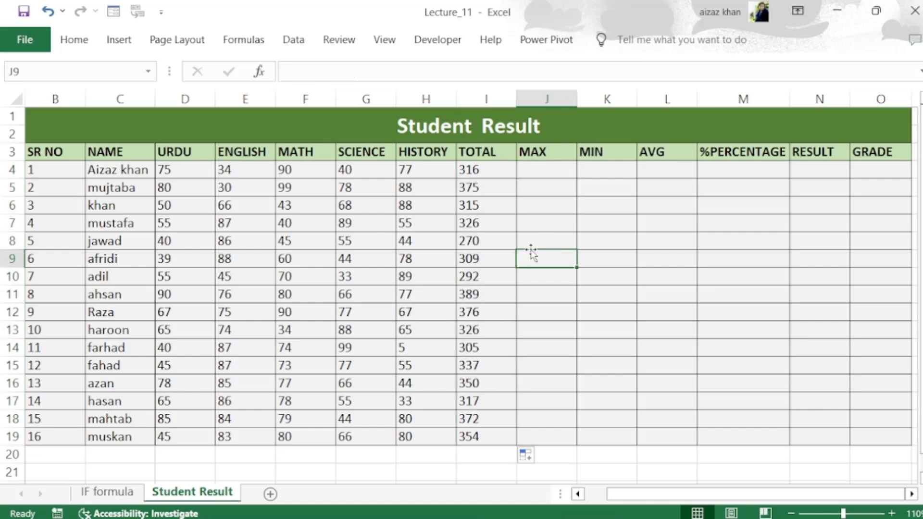
# Enter =MAX(D4:H4) in the first student's MAX cell, J4, to get the highest subject mark
pyautogui.click(534, 169)
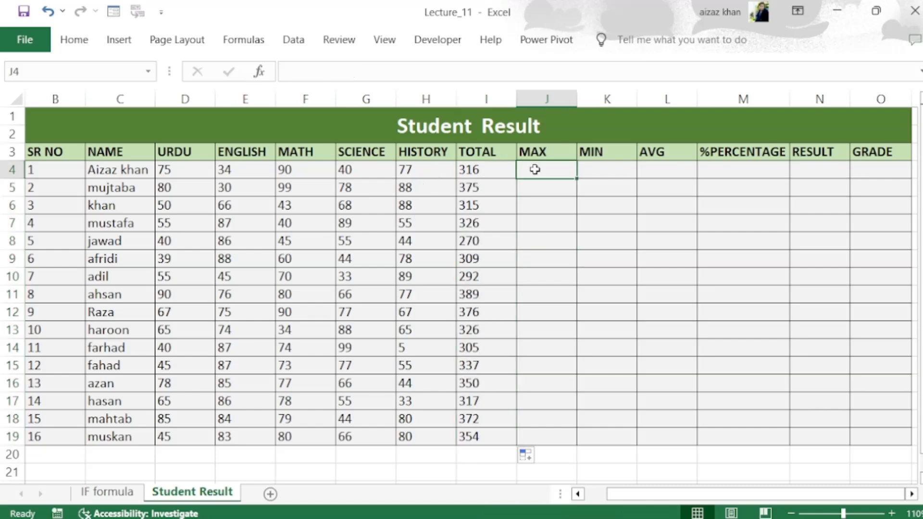
pyautogui.write('=max')
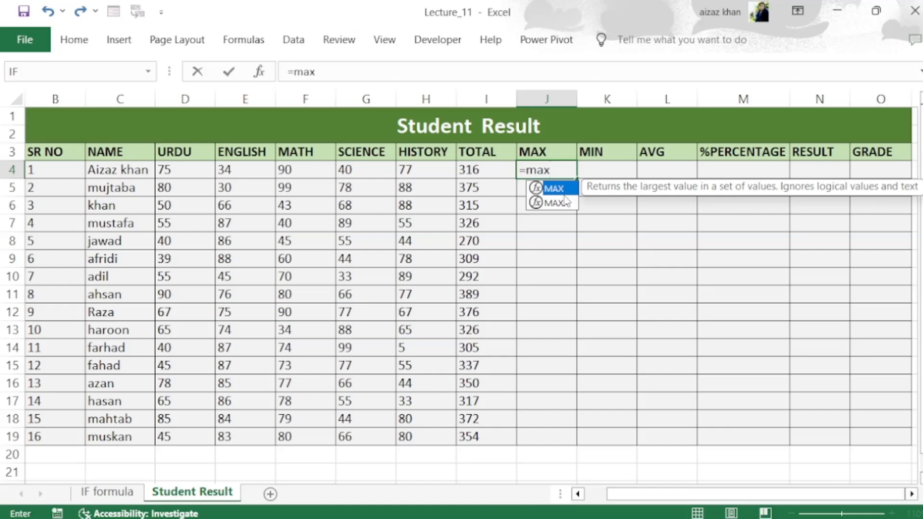
pyautogui.doubleClick(546, 189)
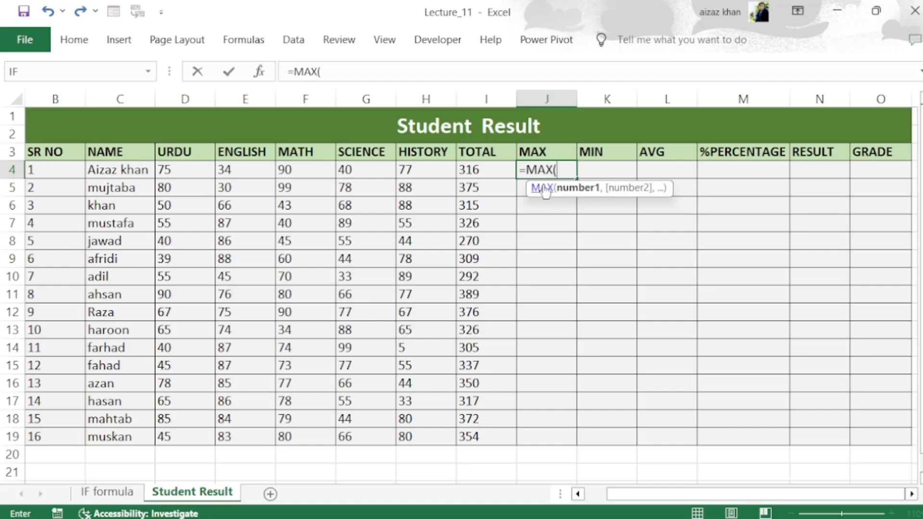
pyautogui.moveTo(166, 171); pyautogui.dragTo(437, 167)
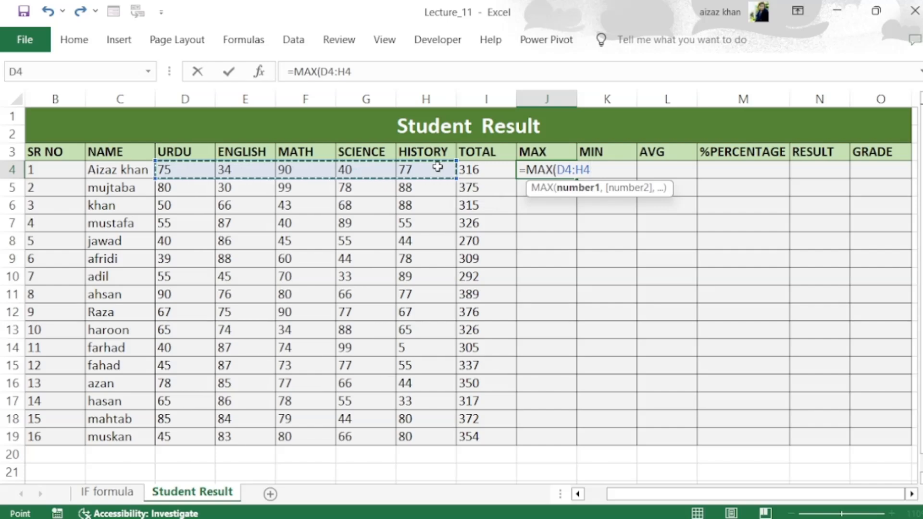
pyautogui.write(')')
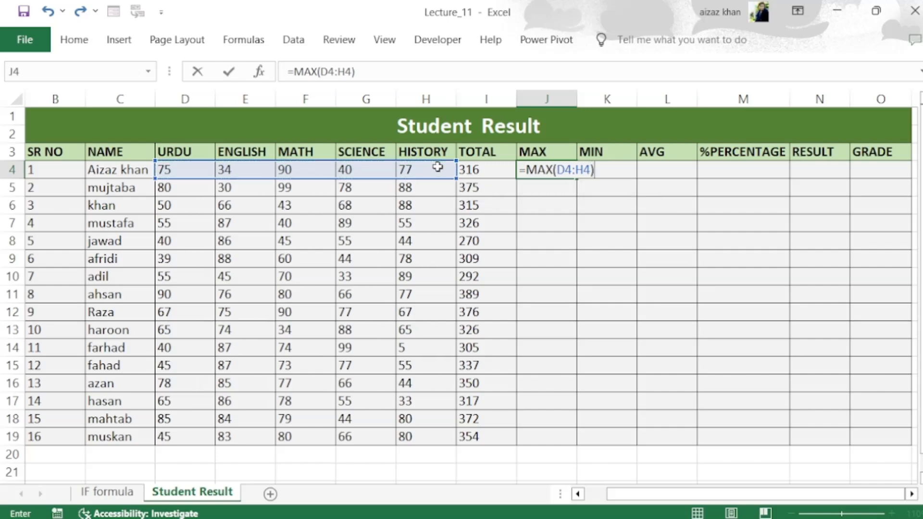
pyautogui.press('Return')
# AutoFill the MAX formula from J4 down the MAX column to J19
pyautogui.click(549, 166)
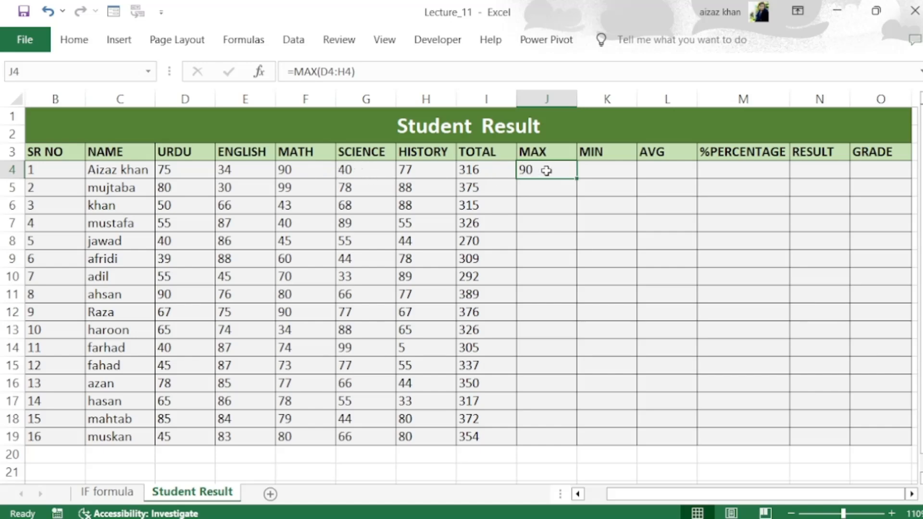
pyautogui.moveTo(576, 180); pyautogui.dragTo(576, 179)
pyautogui.doubleClick(576, 179)
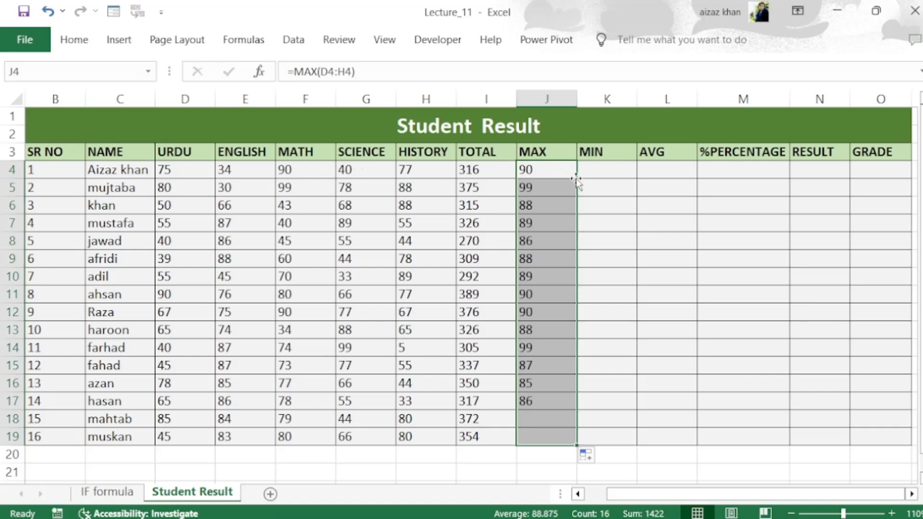
# Enter =MIN(D4:H4) in the first student's MIN cell, K4, to get the lowest subject mark
pyautogui.click(601, 170)
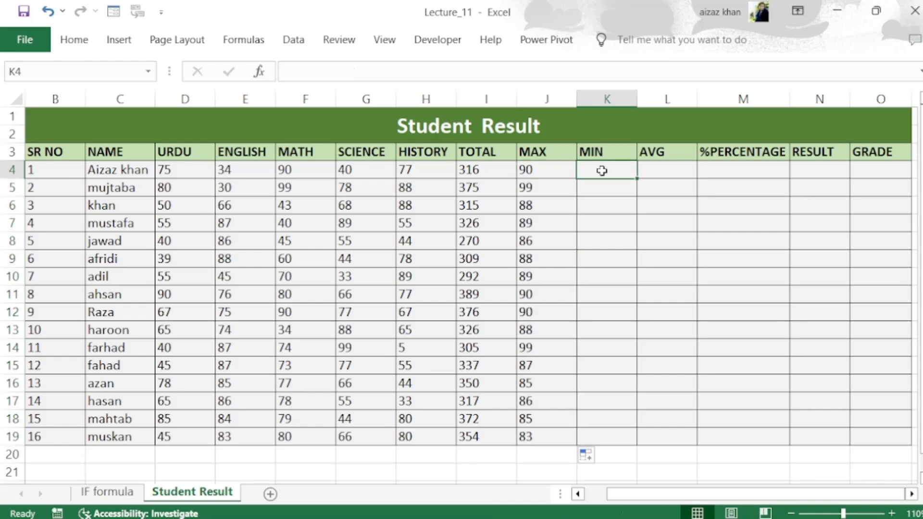
pyautogui.write('=min')
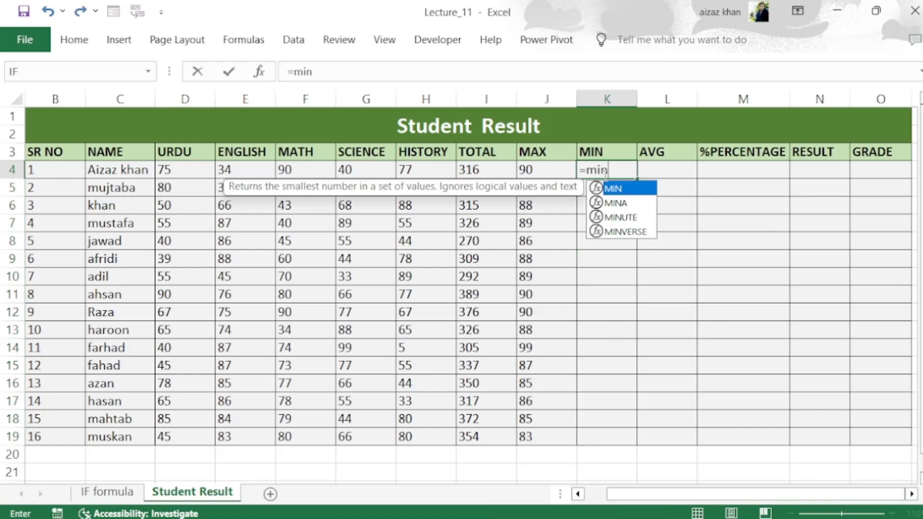
pyautogui.doubleClick(612, 188)
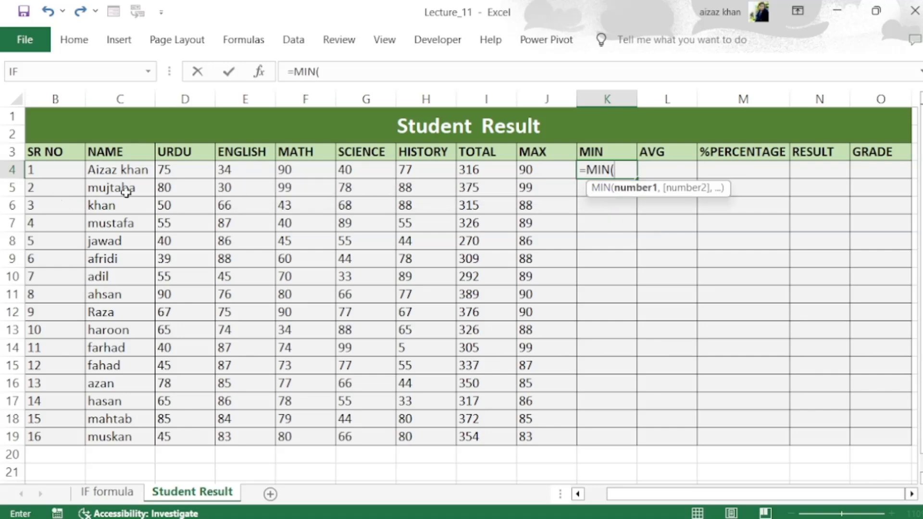
pyautogui.moveTo(181, 171); pyautogui.dragTo(409, 168)
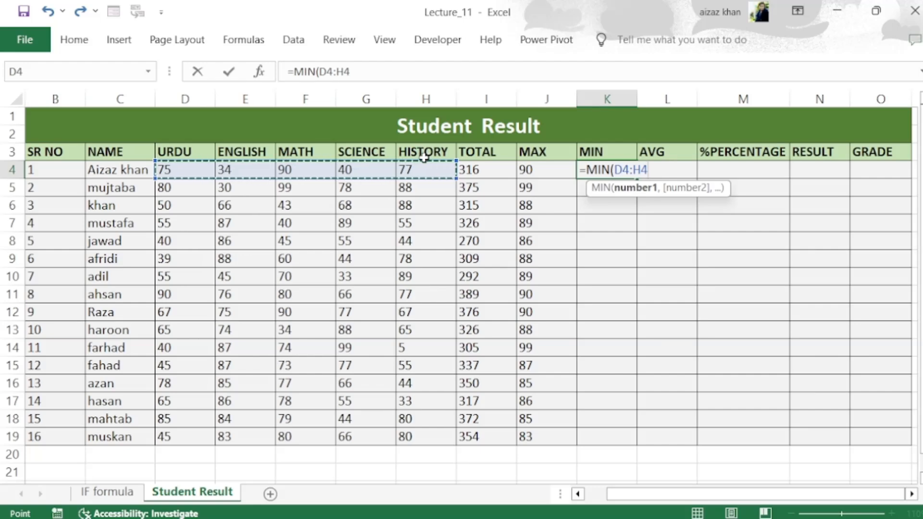
pyautogui.write(')')
pyautogui.press('Return')
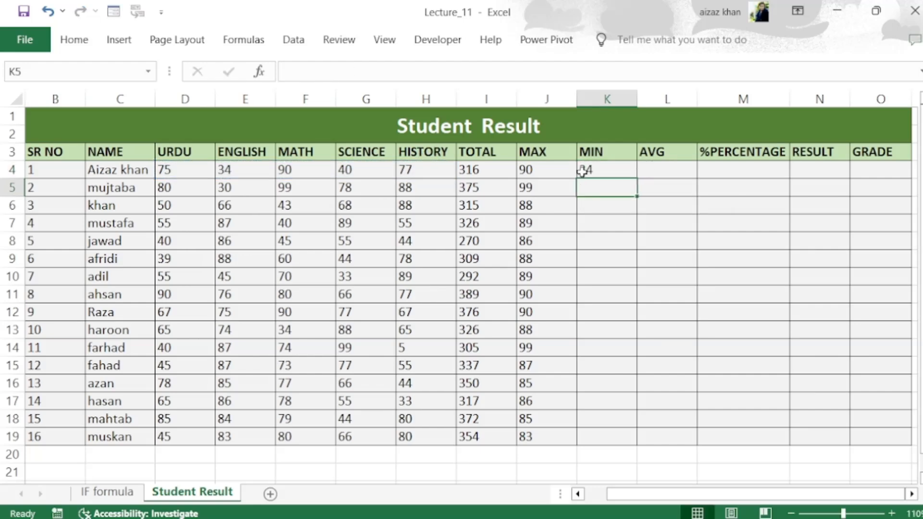
# AutoFill the MIN formula from K4 down the MIN column to K19
pyautogui.click(585, 170)
pyautogui.doubleClick(635, 178)
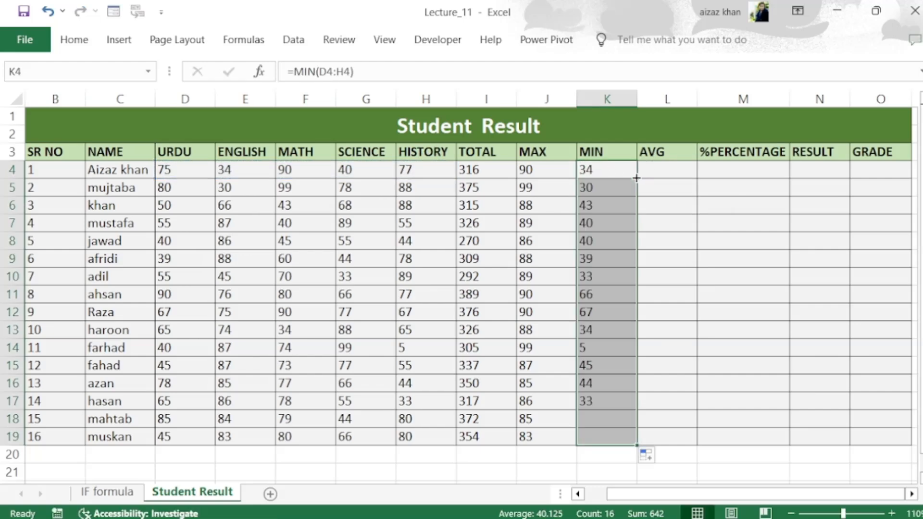
pyautogui.click(661, 204)
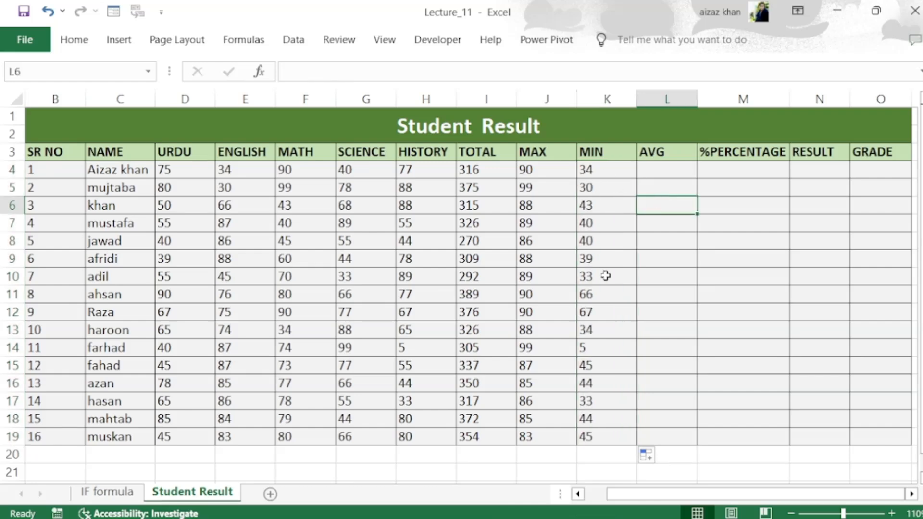
# Enter =AVERAGE(D4:H4) in the first student's AVG cell, L4, to average the five subject marks
pyautogui.click(647, 170)
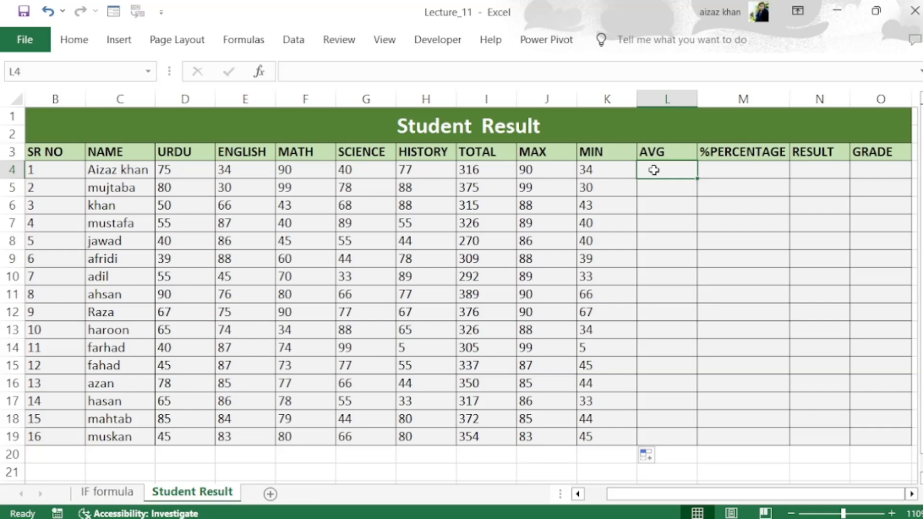
pyautogui.write('=')
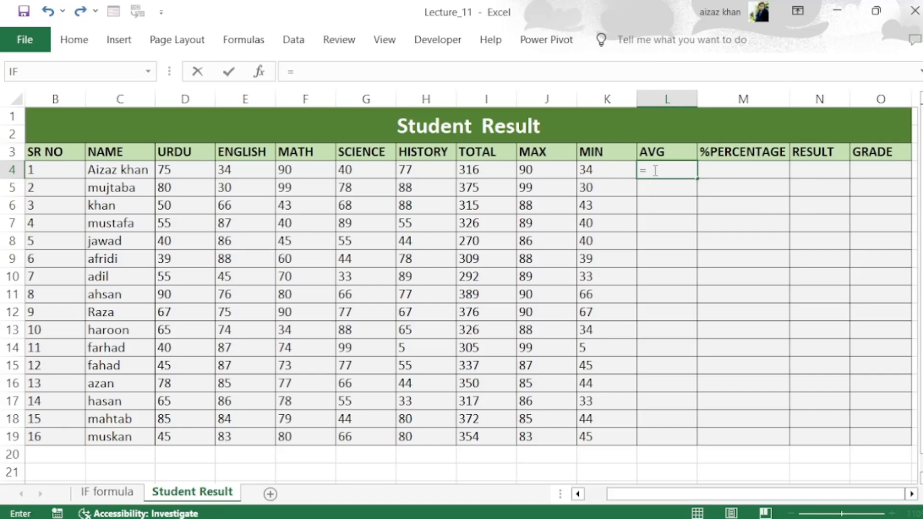
pyautogui.write('aver')
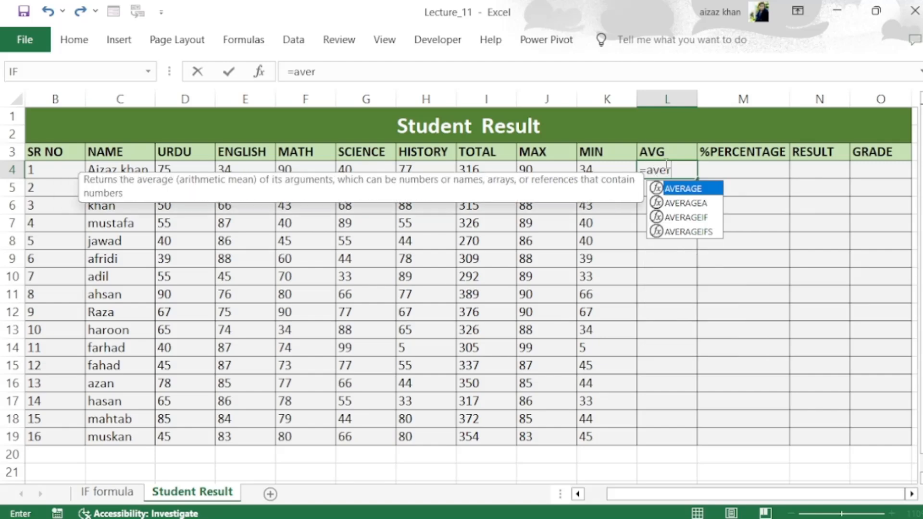
pyautogui.doubleClick(683, 189)
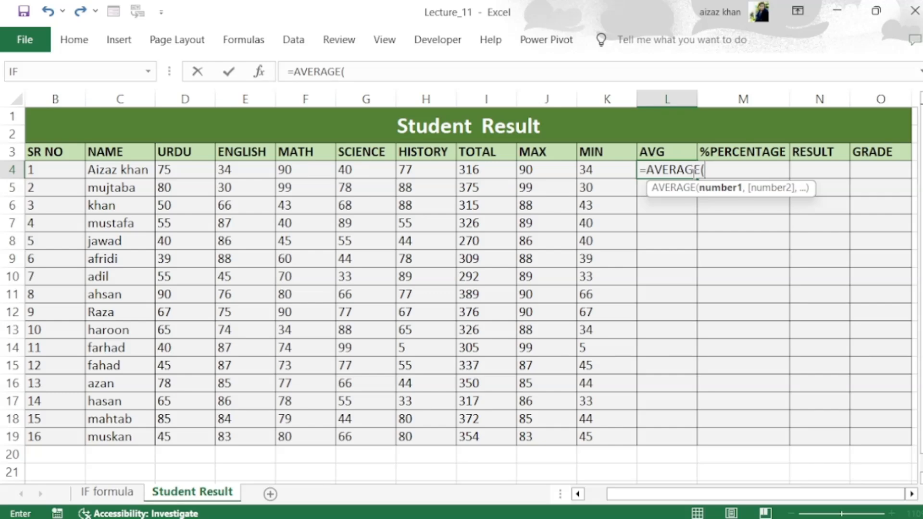
pyautogui.click(198, 174)
pyautogui.moveTo(197, 174); pyautogui.dragTo(431, 171)
pyautogui.write(')')
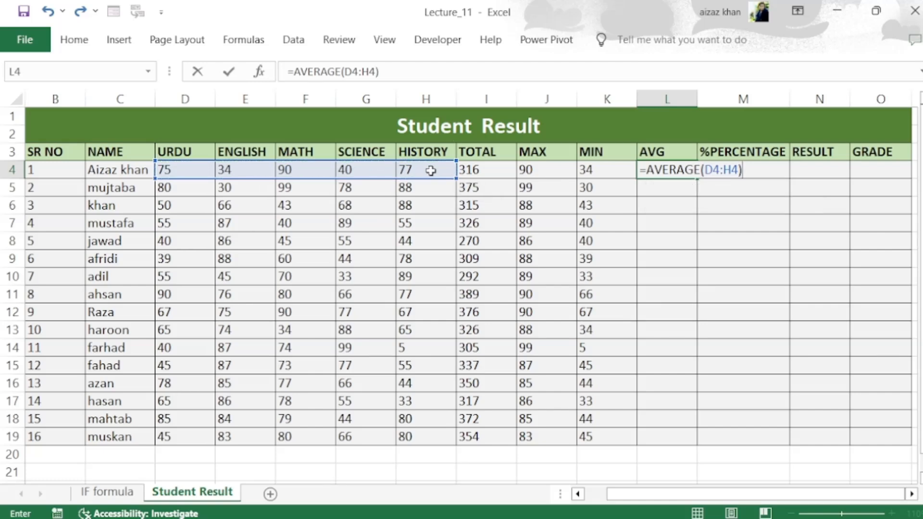
pyautogui.press('Return')
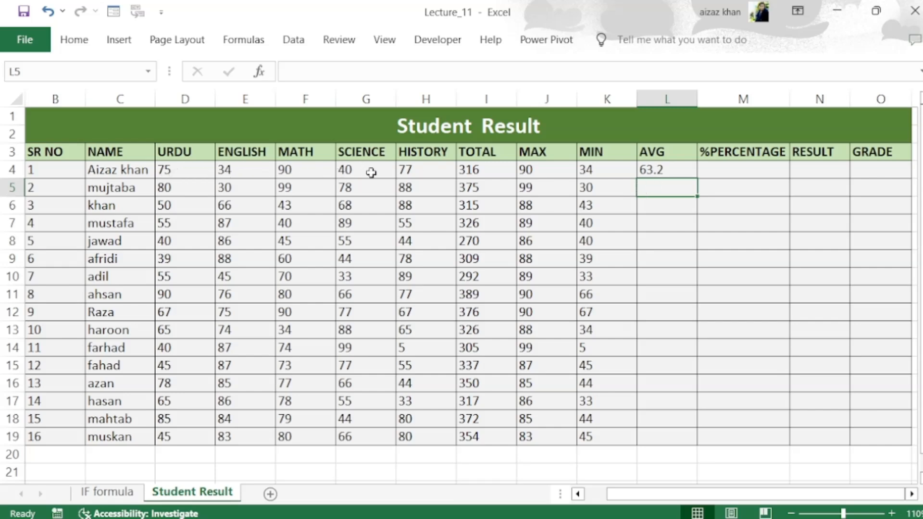
# Fill the AVERAGE formula from L4 down the AVG column to L19
pyautogui.click(656, 175)
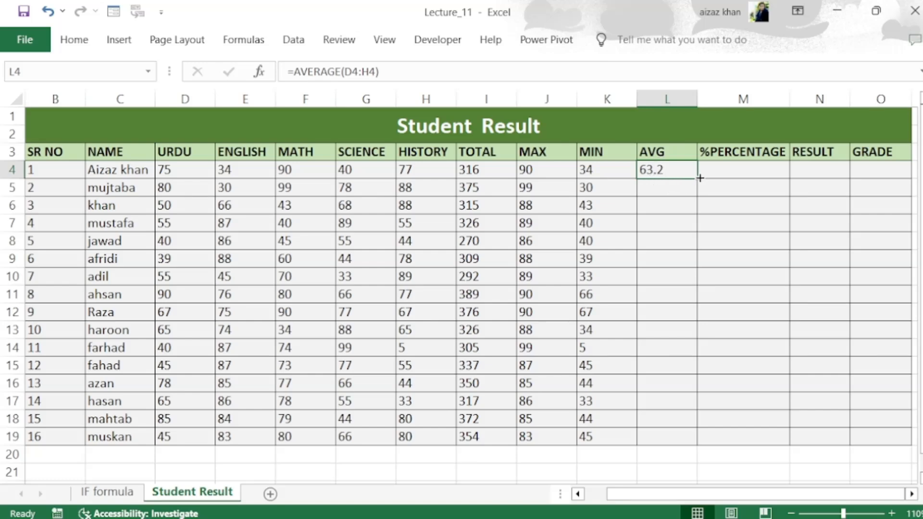
pyautogui.moveTo(682, 166); pyautogui.dragTo(673, 434)
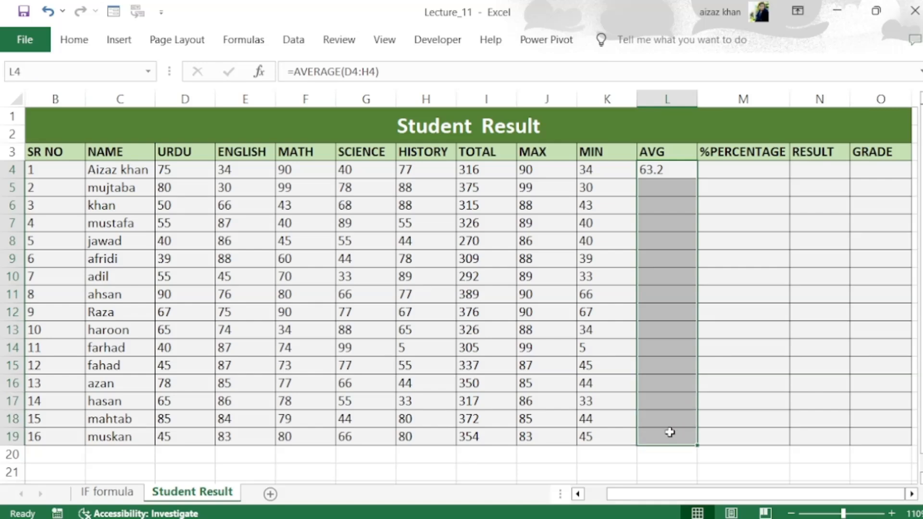
pyautogui.hotkey('ctrl', 'd')
pyautogui.click(748, 259)
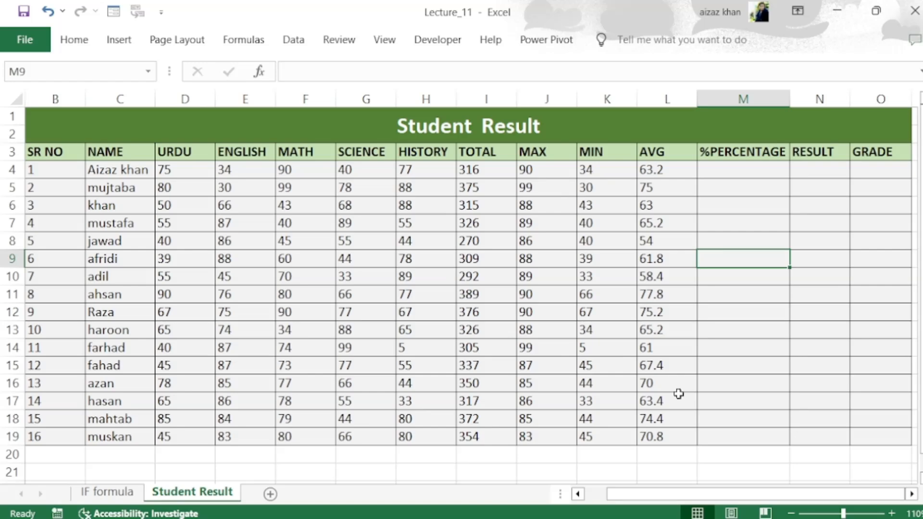
# Enter =(I4/500)*100 in the first student's %PERCENTAGE cell, M4, to convert the total into a percentage of 500 marks
pyautogui.click(737, 175)
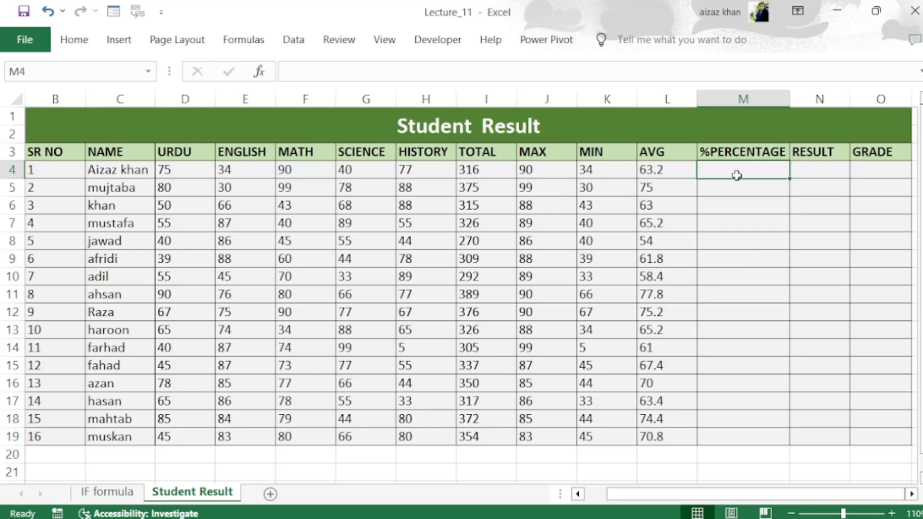
pyautogui.click(514, 69)
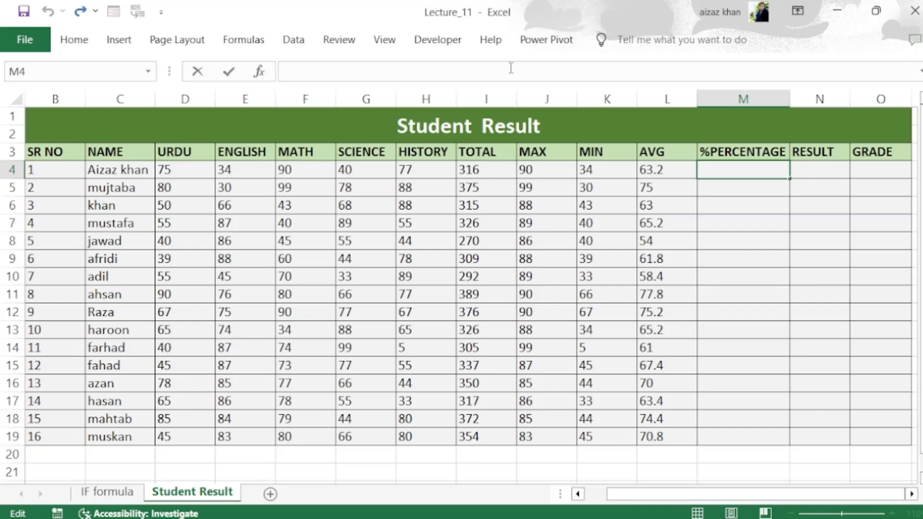
pyautogui.write('=(')
pyautogui.click(481, 169)
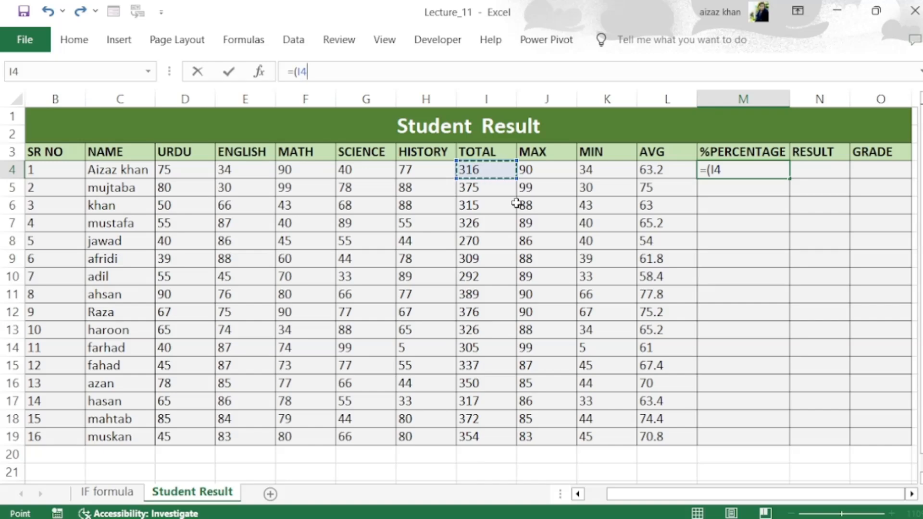
pyautogui.press('BackSpace')
pyautogui.press('BackSpace')
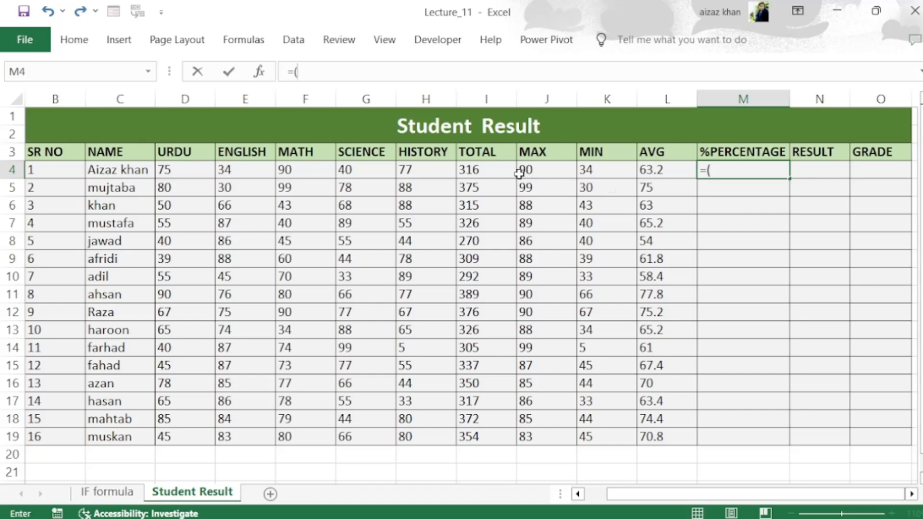
pyautogui.click(473, 169)
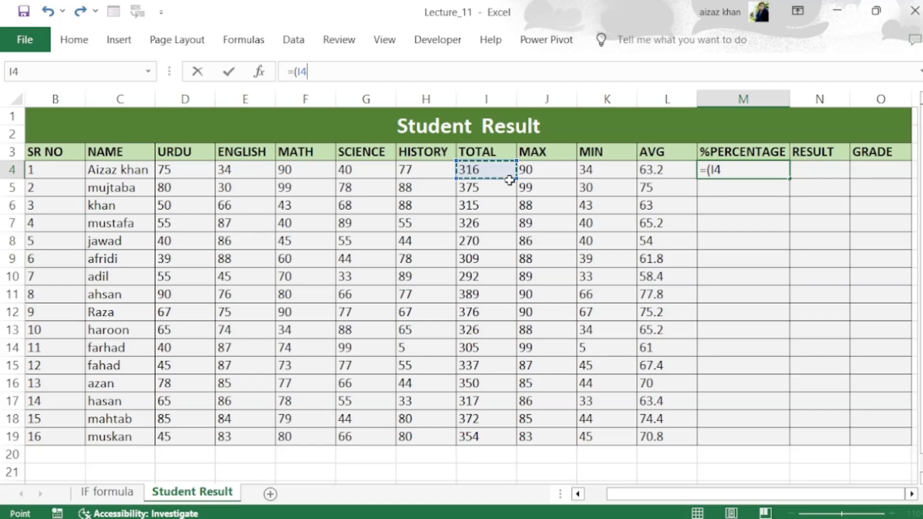
pyautogui.write('/')
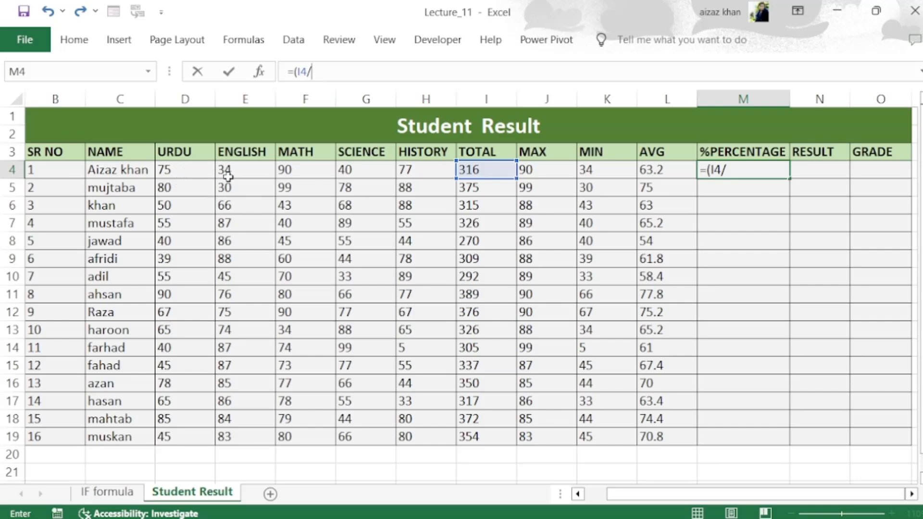
pyautogui.write('500')
pyautogui.write(')^*')
pyautogui.press('BackSpace')
pyautogui.press('BackSpace')
pyautogui.write('*')
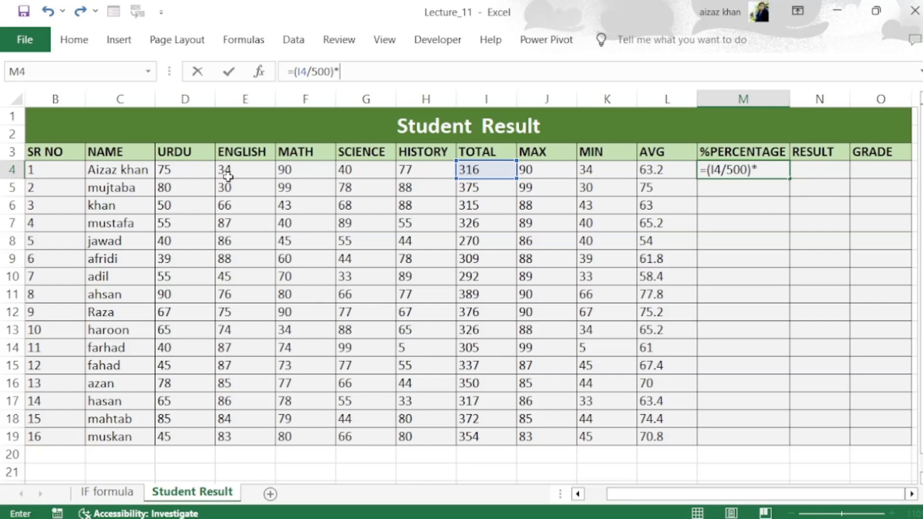
pyautogui.write('100')
pyautogui.press('Return')
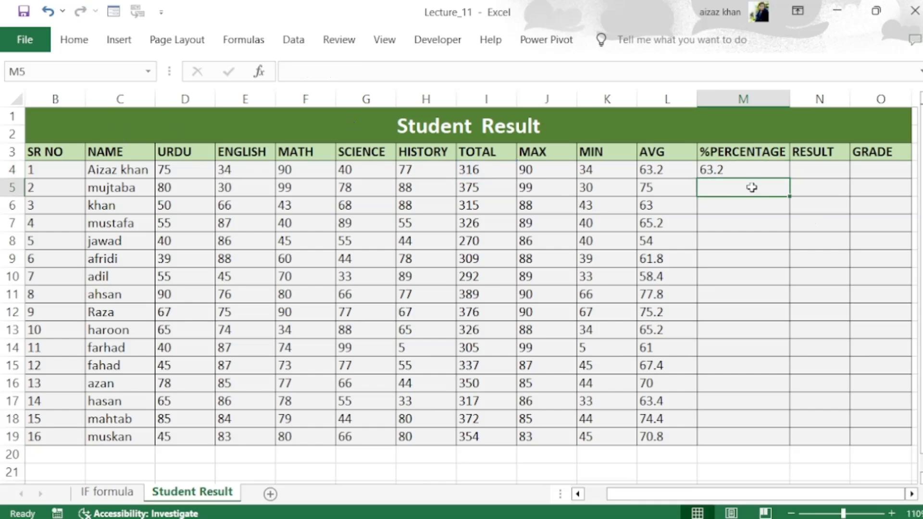
# AutoFill the percentage formula from M4 down to M19 and compare the first student's percentage and average formulas
pyautogui.click(731, 172)
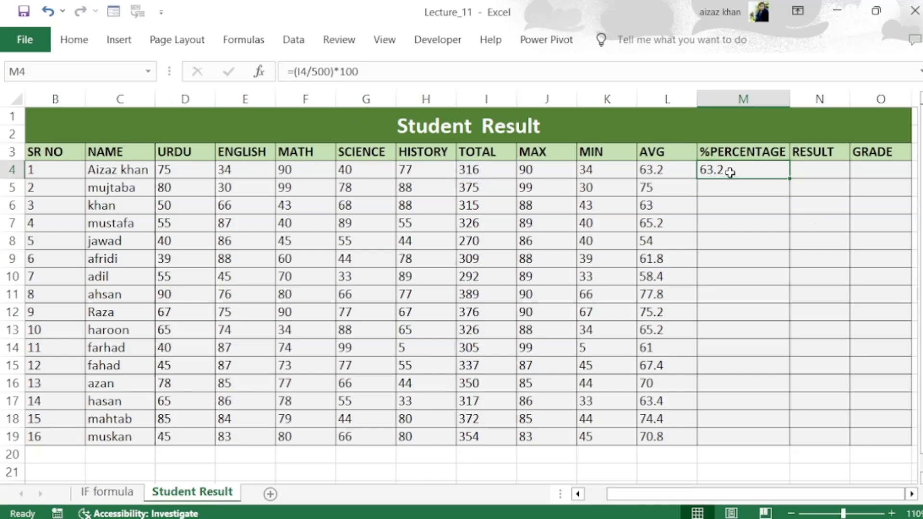
pyautogui.doubleClick(789, 177)
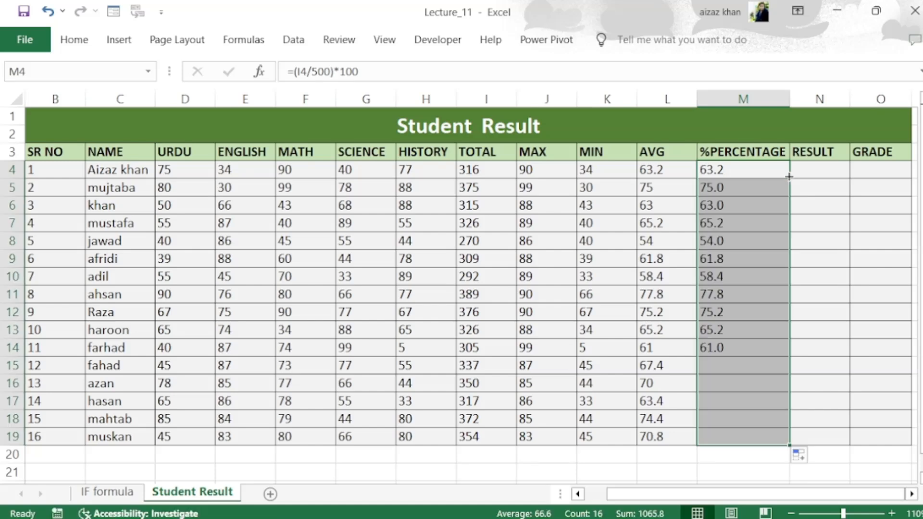
pyautogui.click(743, 213)
pyautogui.click(719, 174)
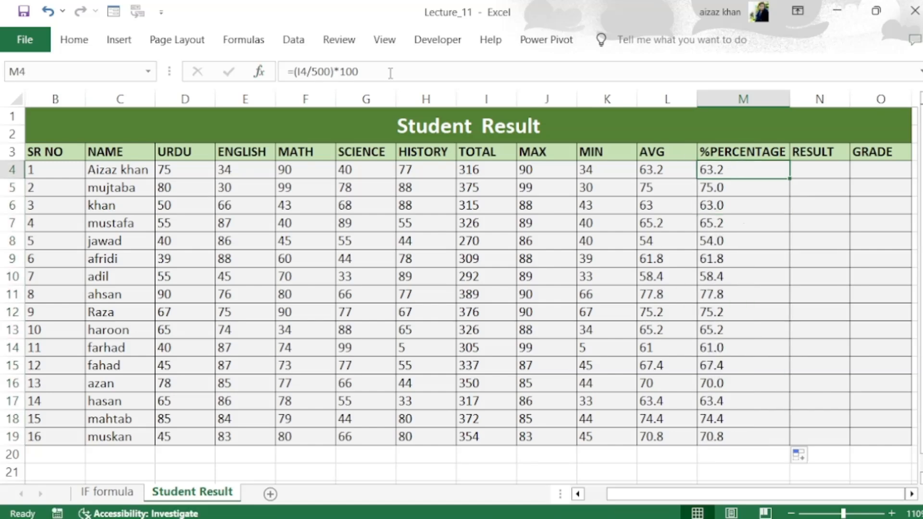
pyautogui.click(654, 171)
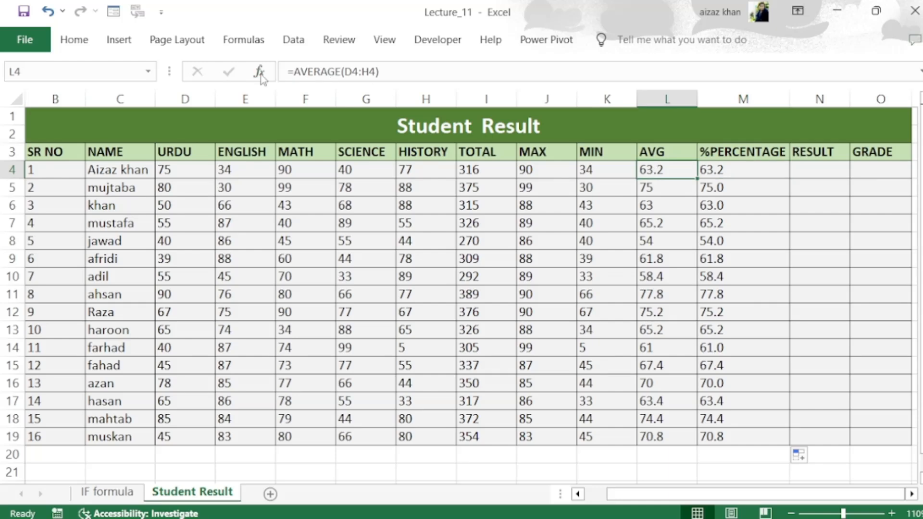
# Start an IF formula in the first student's RESULT cell, N4, referencing the percentage in M4 for its logical test
pyautogui.click(820, 170)
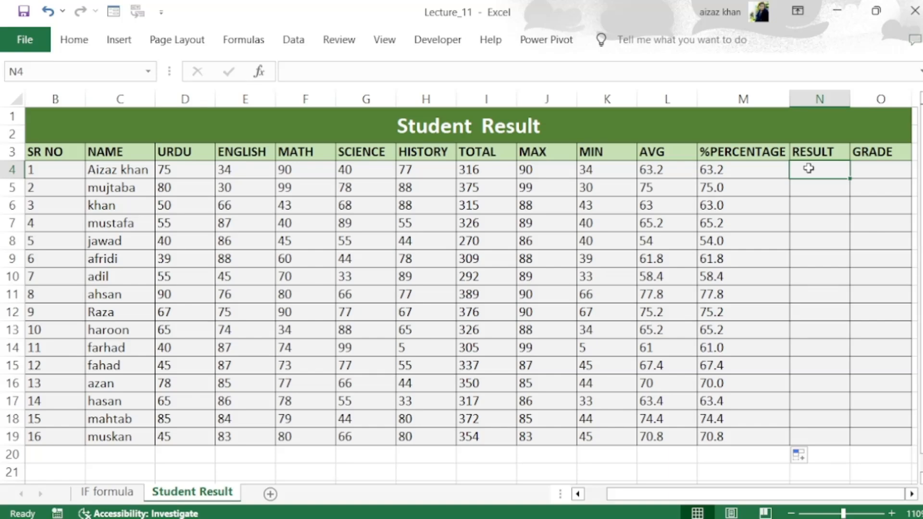
pyautogui.click(116, 493)
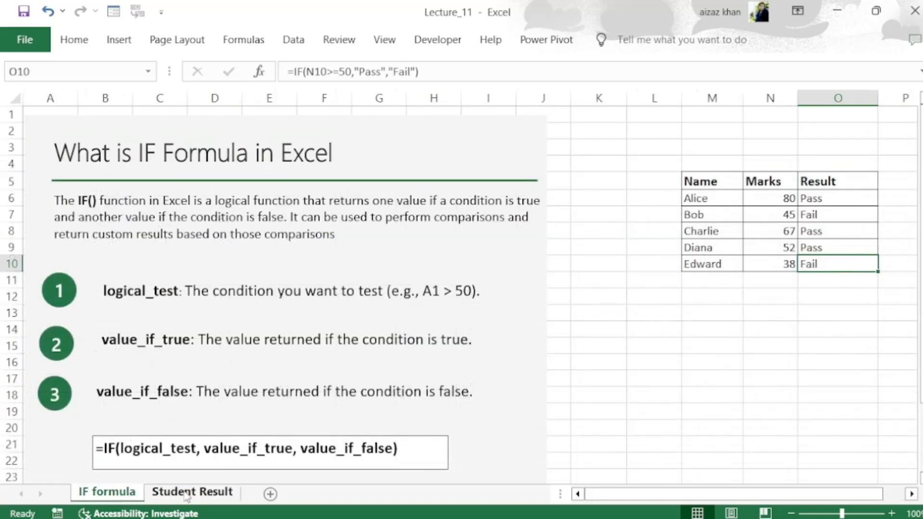
pyautogui.click(187, 492)
pyautogui.doubleClick(811, 170)
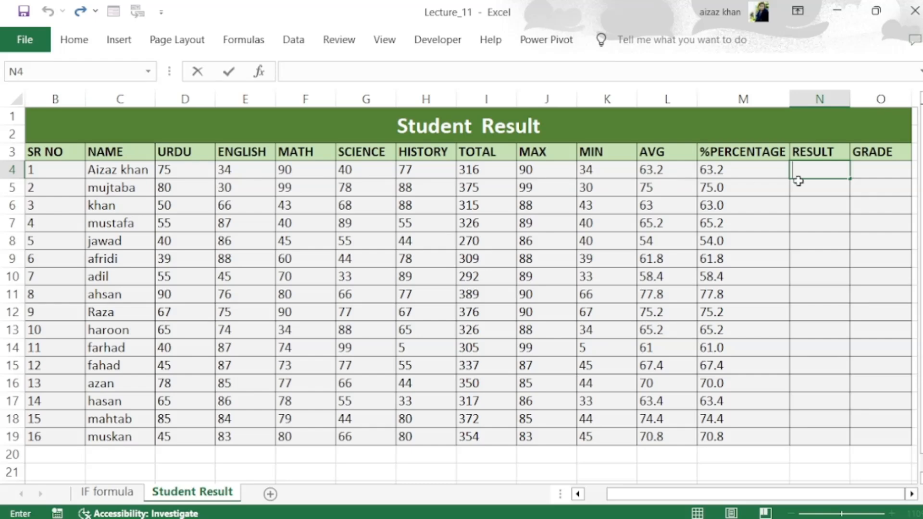
pyautogui.click(656, 79)
pyautogui.write('=if')
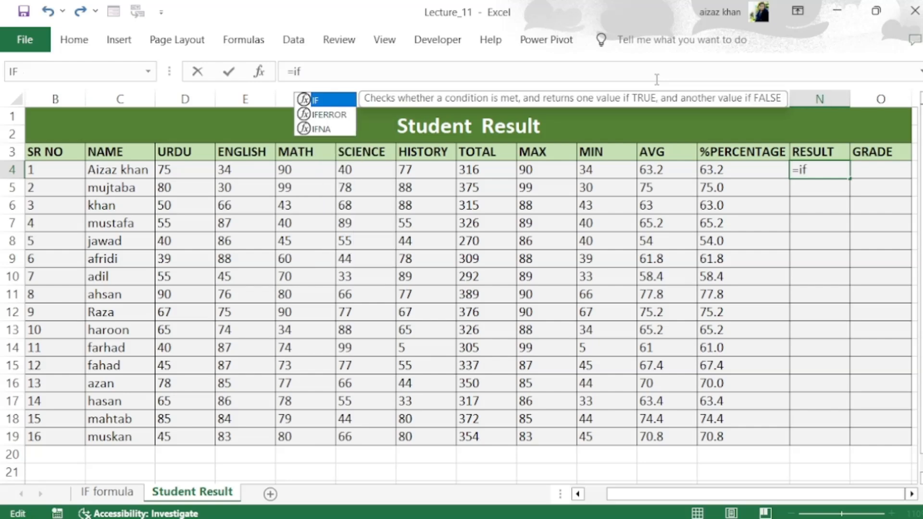
pyautogui.doubleClick(320, 100)
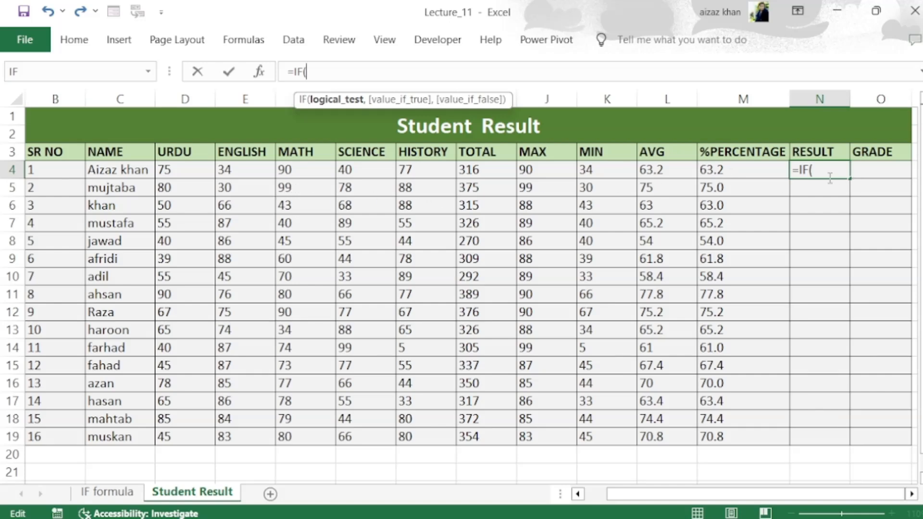
pyautogui.click(712, 170)
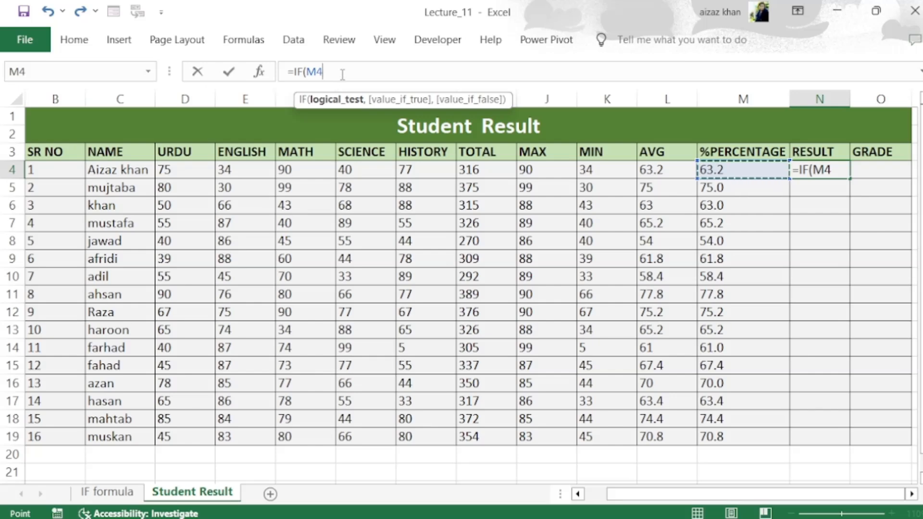
# Set the logical test of the IF formula in N4 to M4<60, followed by a comma for the next argument
pyautogui.write('<')
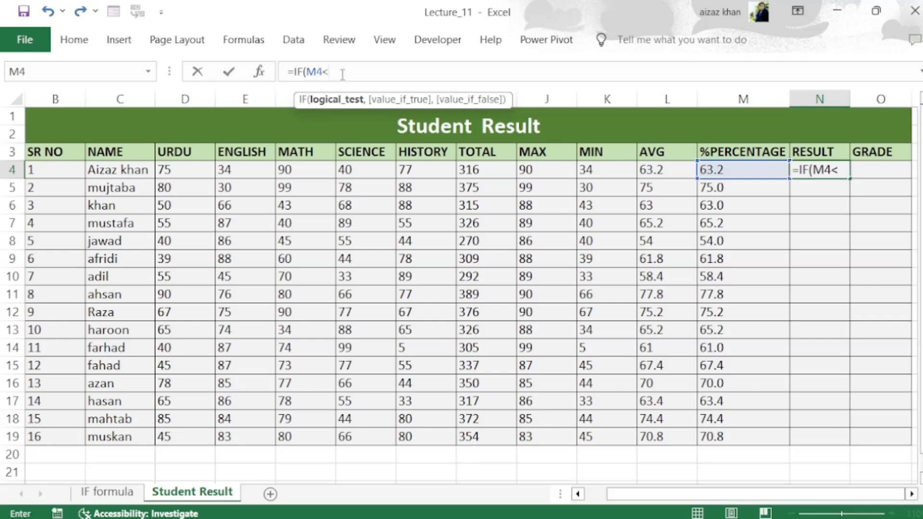
pyautogui.write('60')
pyautogui.click(329, 72)
pyautogui.write('=')
pyautogui.click(356, 72)
pyautogui.write(',')
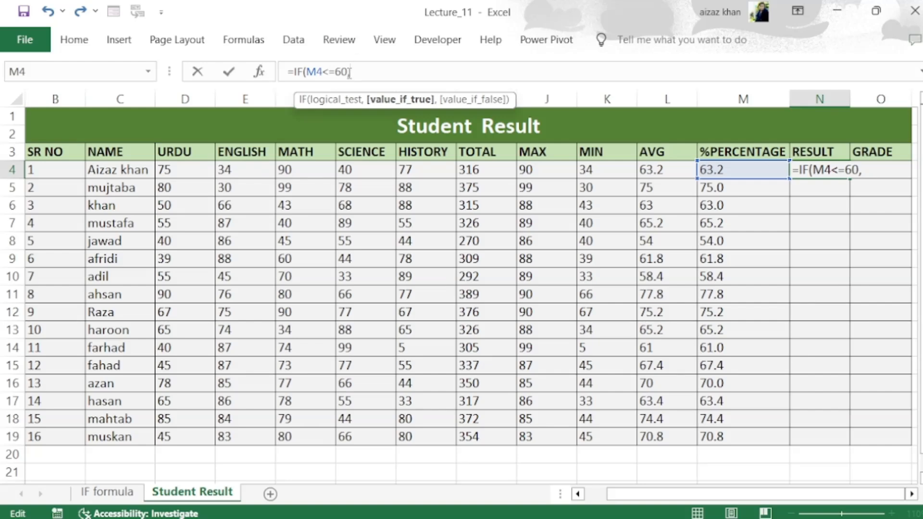
pyautogui.click(336, 73)
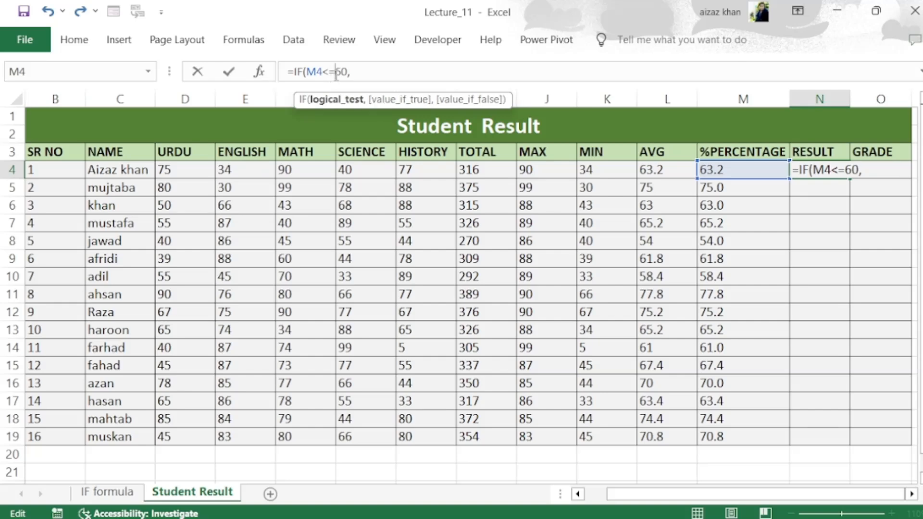
pyautogui.press('BackSpace')
pyautogui.click(346, 73)
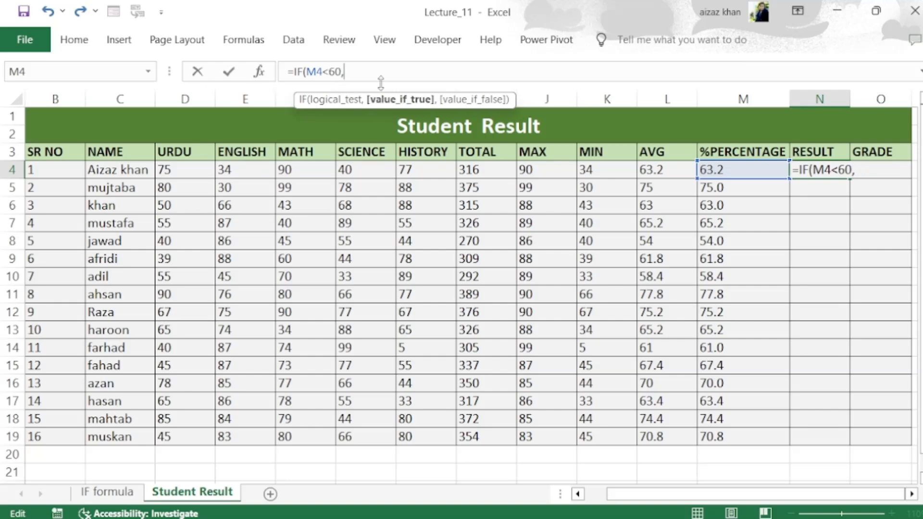
# Add "Fail" as the true value and "Pass" as the false value, entering =IF(M4<60,"Fail","Pass") in N4
pyautogui.write('""')
pyautogui.click(349, 72)
pyautogui.write('Fail')
pyautogui.click(381, 71)
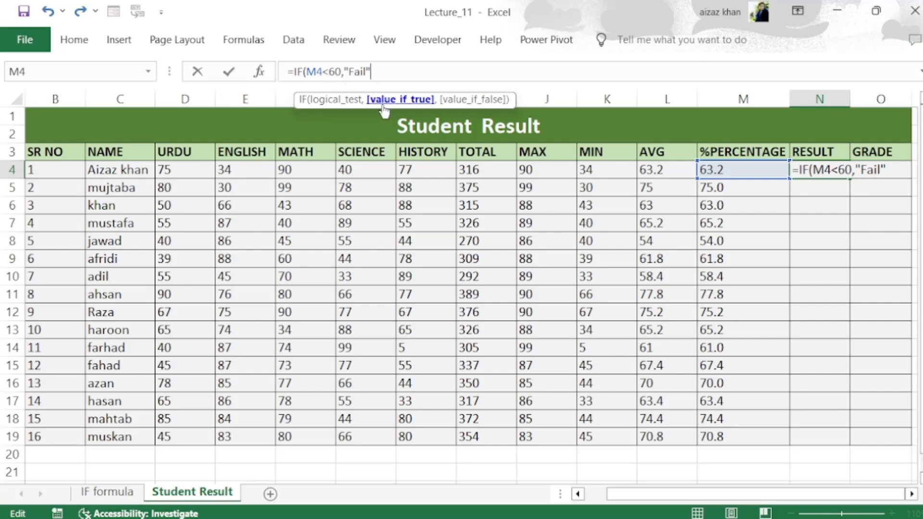
pyautogui.write(',')
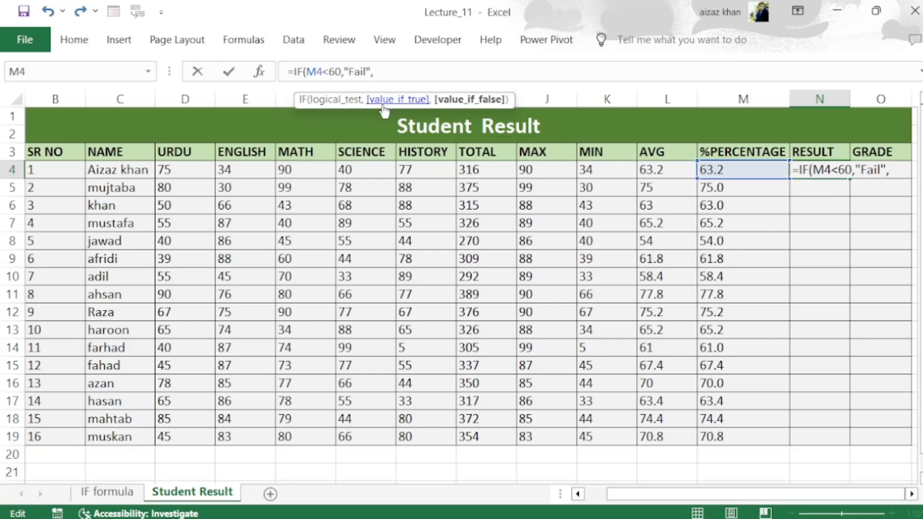
pyautogui.write('"Fail","Pass"')
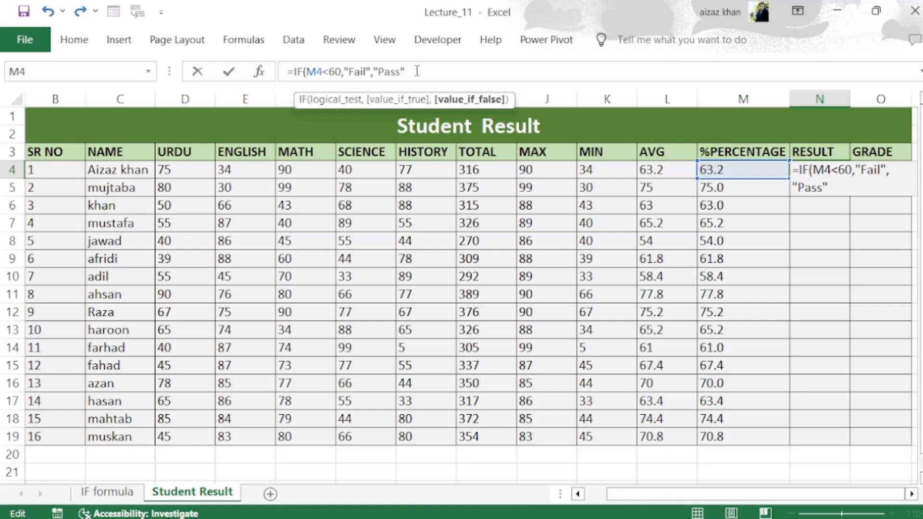
pyautogui.write(')')
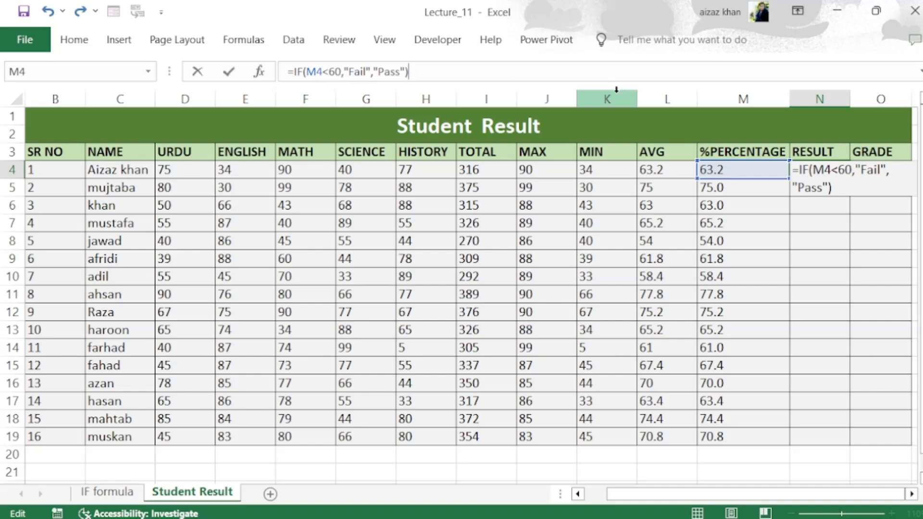
pyautogui.press('Return')
# AutoFill the IF formula from N4 down the RESULT column to N19 and check the failing rows against their percentages
pyautogui.click(827, 172)
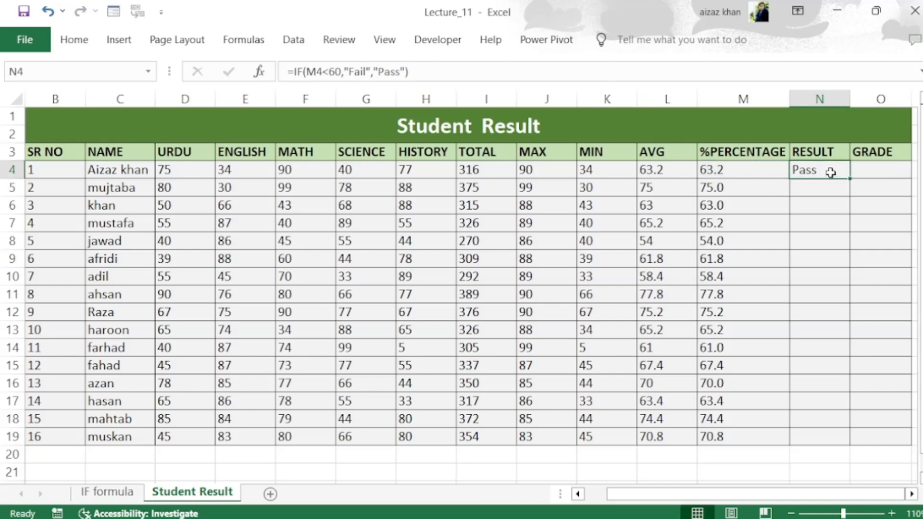
pyautogui.doubleClick(848, 177)
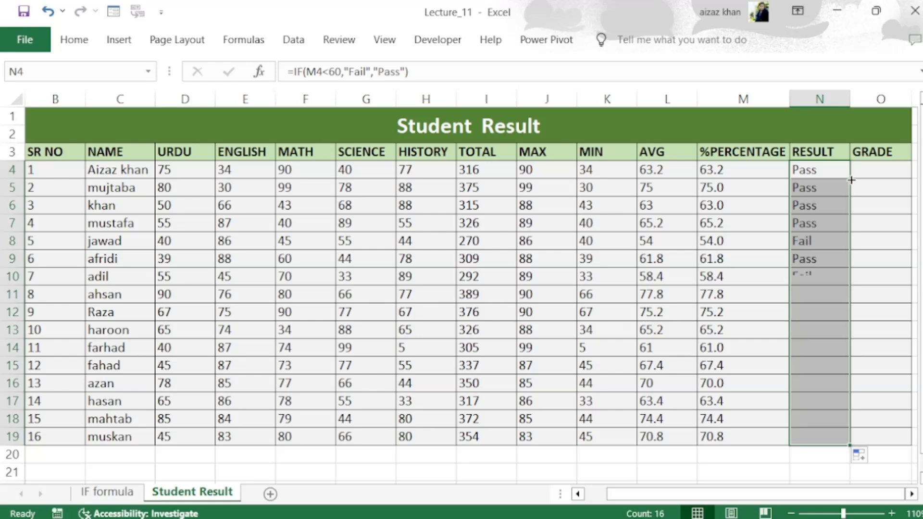
pyautogui.click(878, 265)
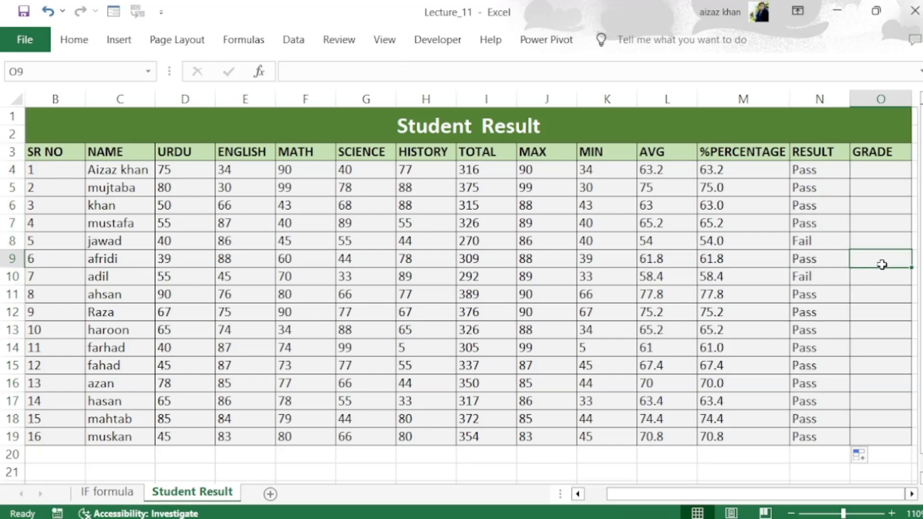
pyautogui.click(723, 277)
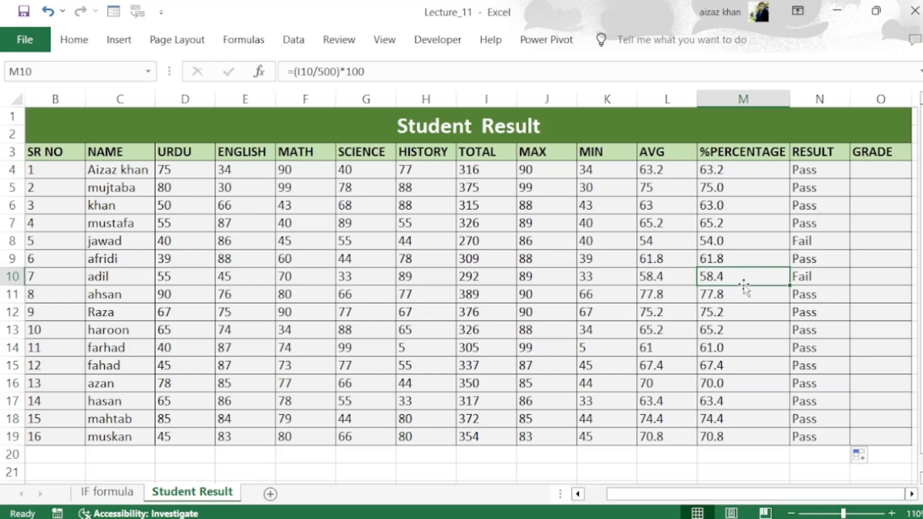
pyautogui.click(770, 246)
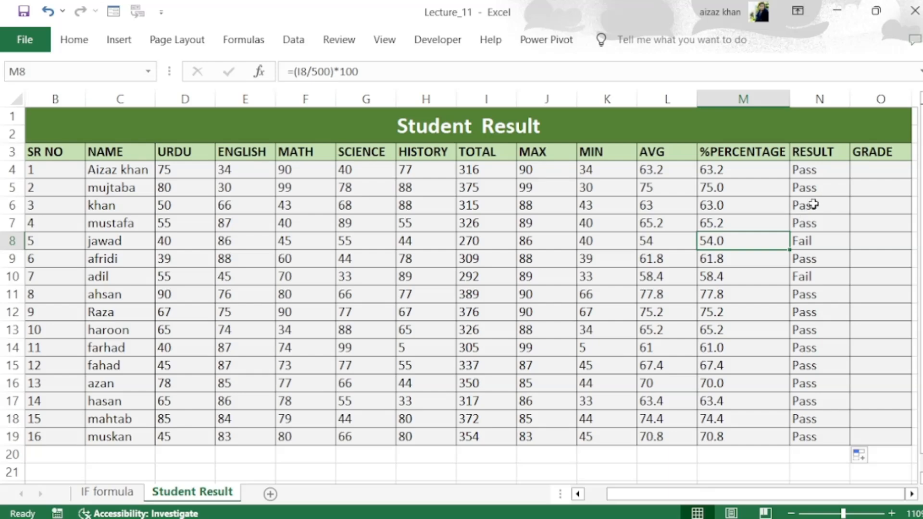
pyautogui.click(826, 174)
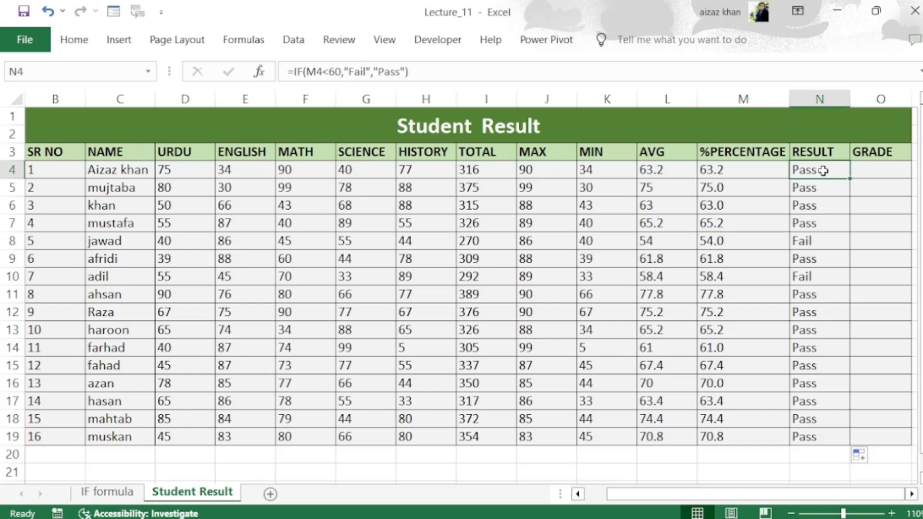
# Review the IF formula in N4 and start an IF formula in the first GRADE cell, O4, with the logical test M4<60
pyautogui.click(330, 71)
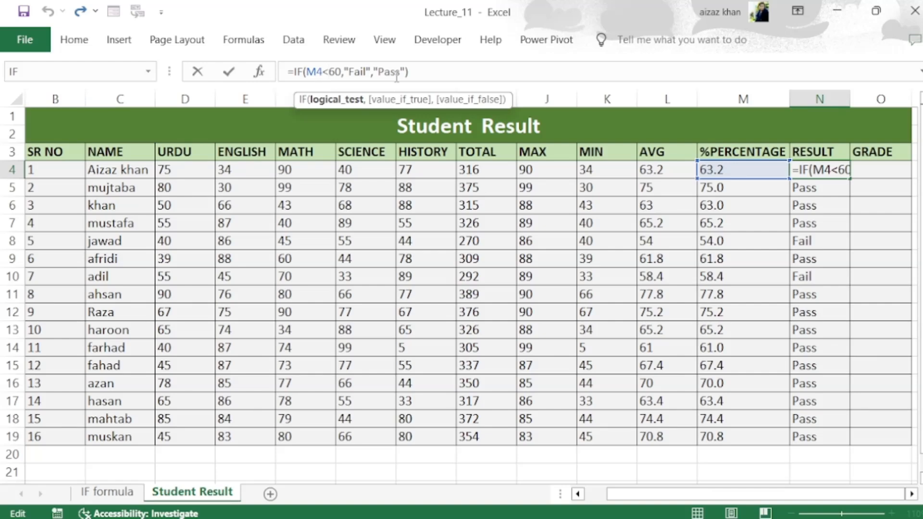
pyautogui.press('Return')
pyautogui.click(880, 169)
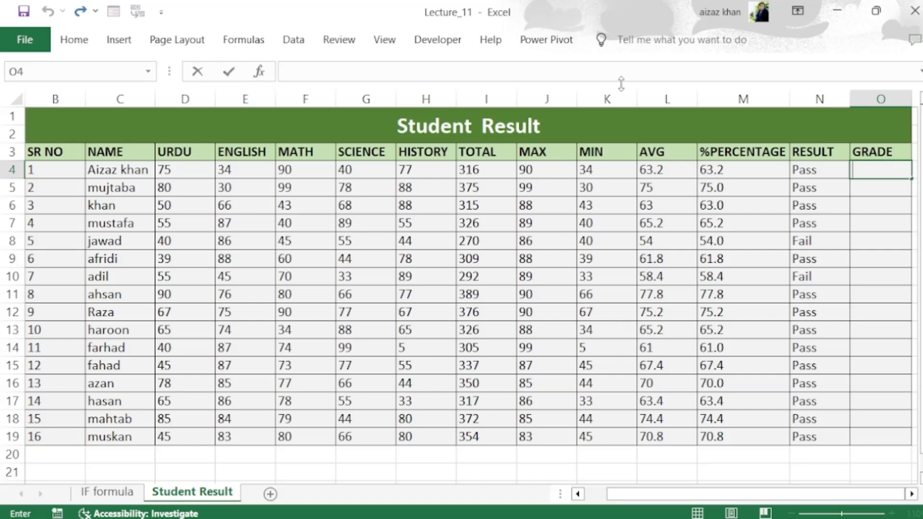
pyautogui.click(541, 75)
pyautogui.write('=if')
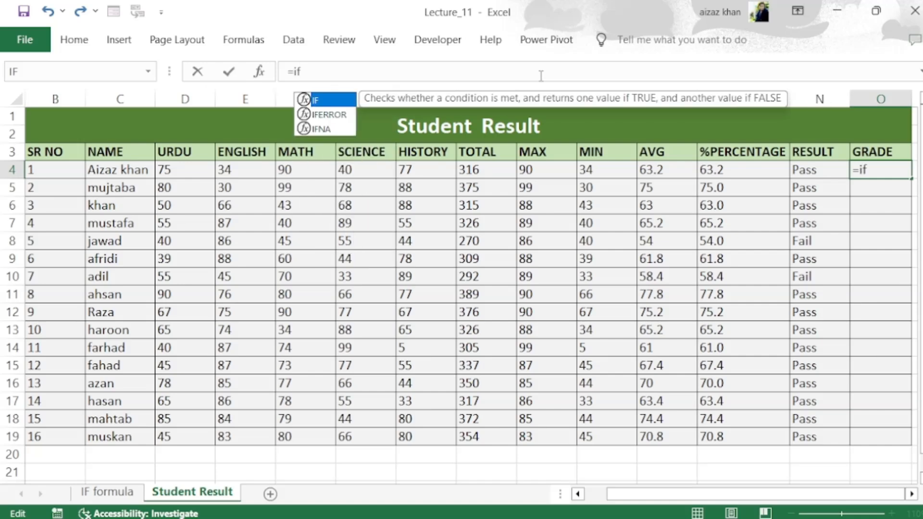
pyautogui.doubleClick(315, 101)
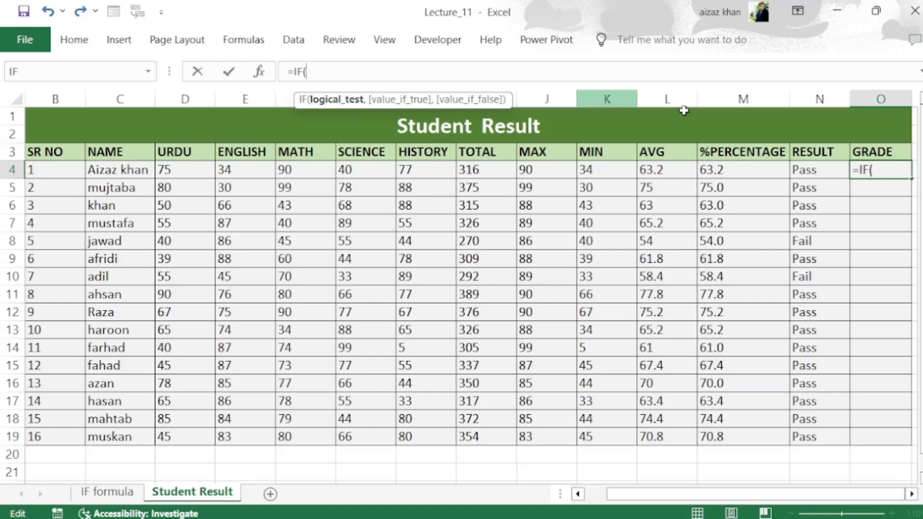
pyautogui.click(715, 171)
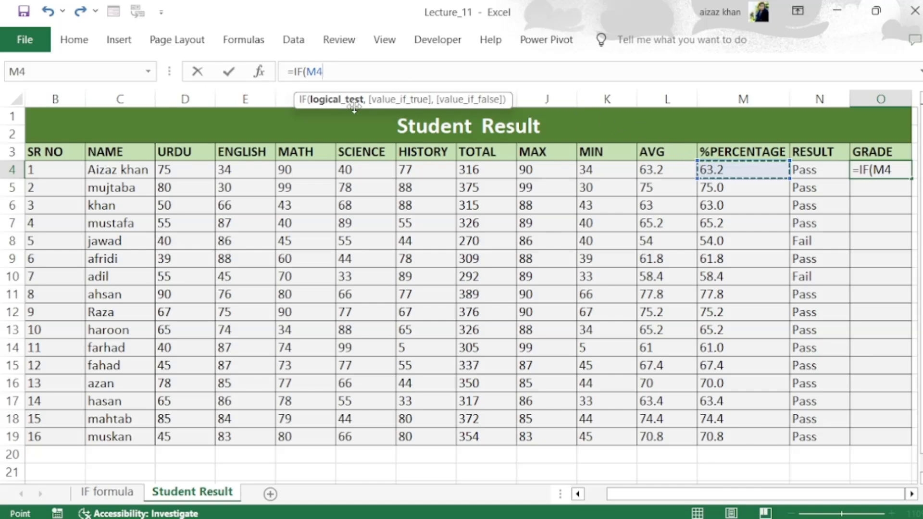
pyautogui.write('<')
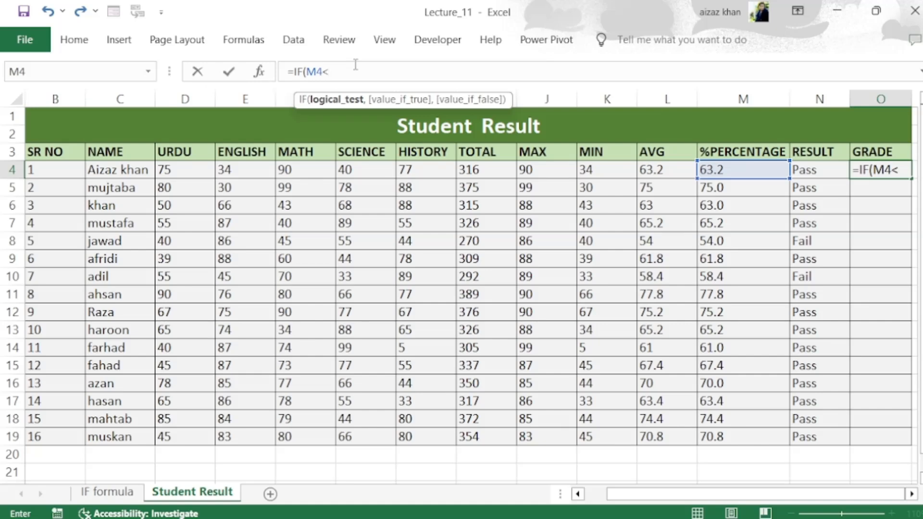
pyautogui.write('60')
pyautogui.write(',')
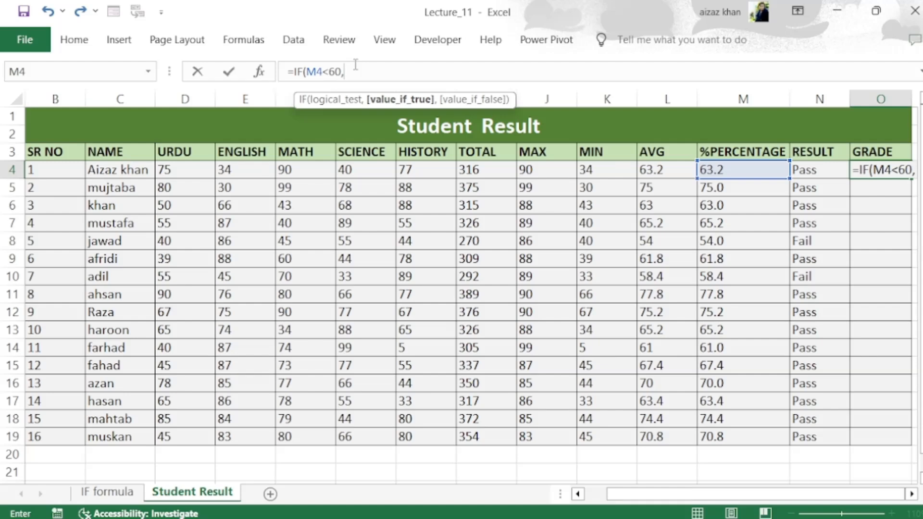
# Add "F" as the true value and "A" as the false value, entering =IF(M4<60,"F","A") in O4
pyautogui.write('""')
pyautogui.click(352, 72)
pyautogui.write('C')
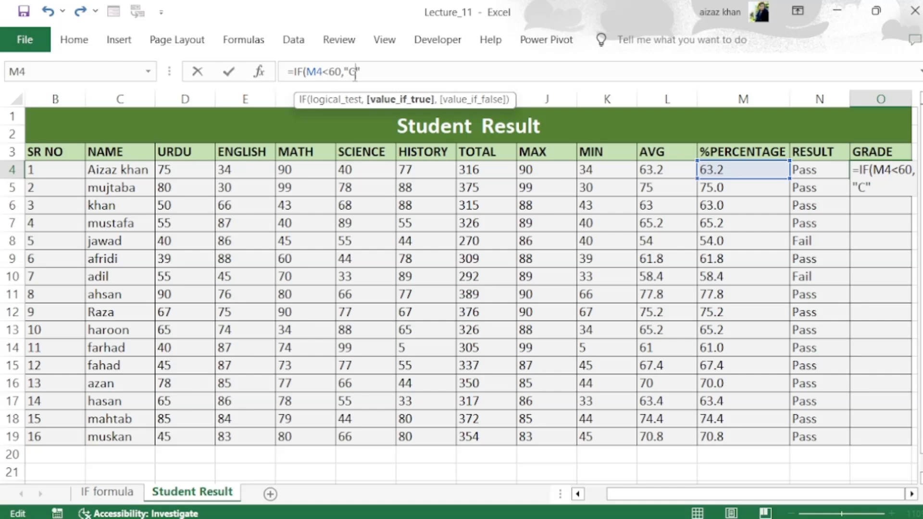
pyautogui.press('BackSpace')
pyautogui.write('F')
pyautogui.click(375, 71)
pyautogui.write(',')
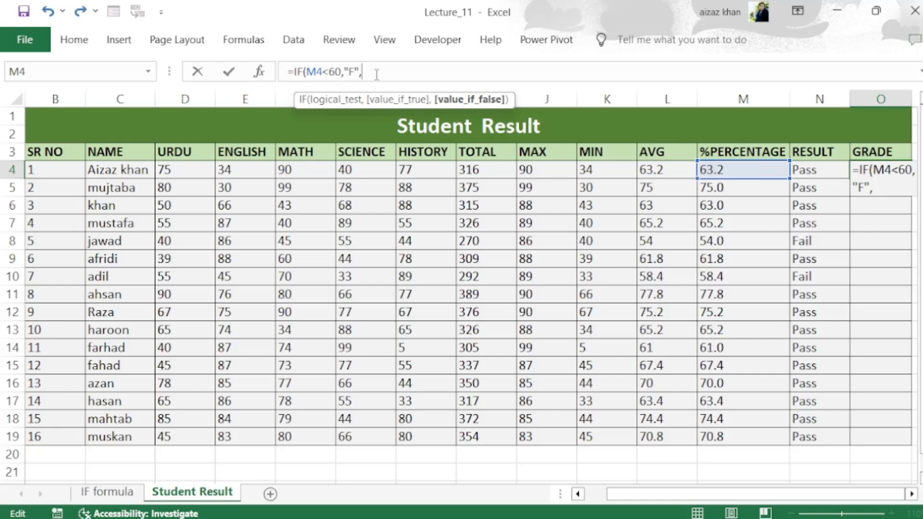
pyautogui.write('""')
pyautogui.press('Left')
pyautogui.write('A')
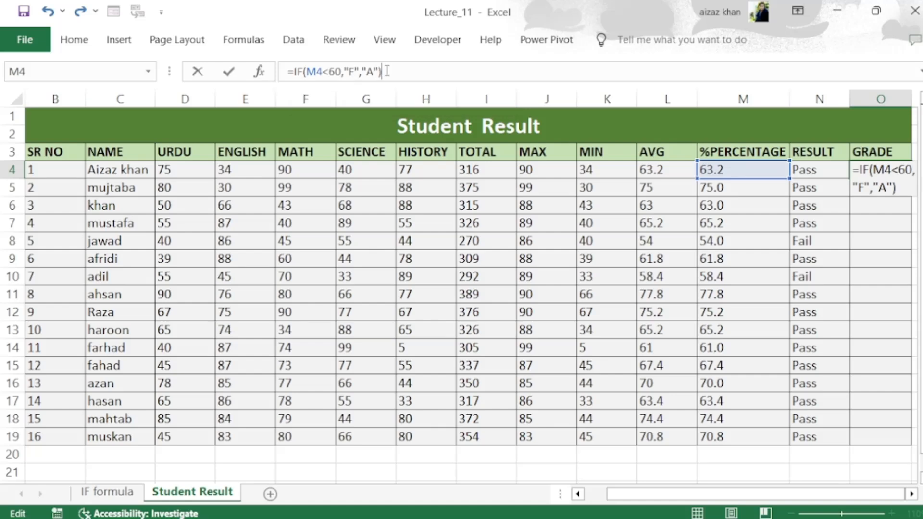
pyautogui.press('Return')
# AutoFill the IF formula from O4 down the GRADE column to O19
pyautogui.click(866, 171)
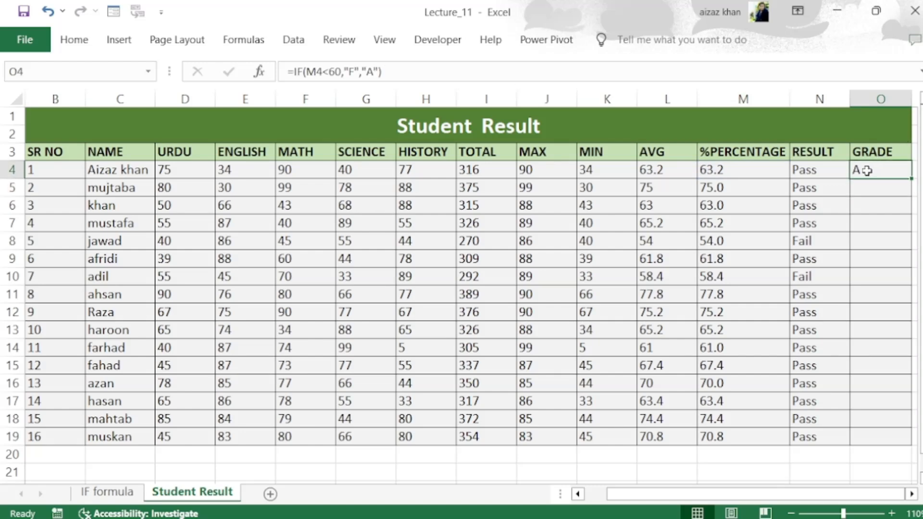
pyautogui.doubleClick(911, 180)
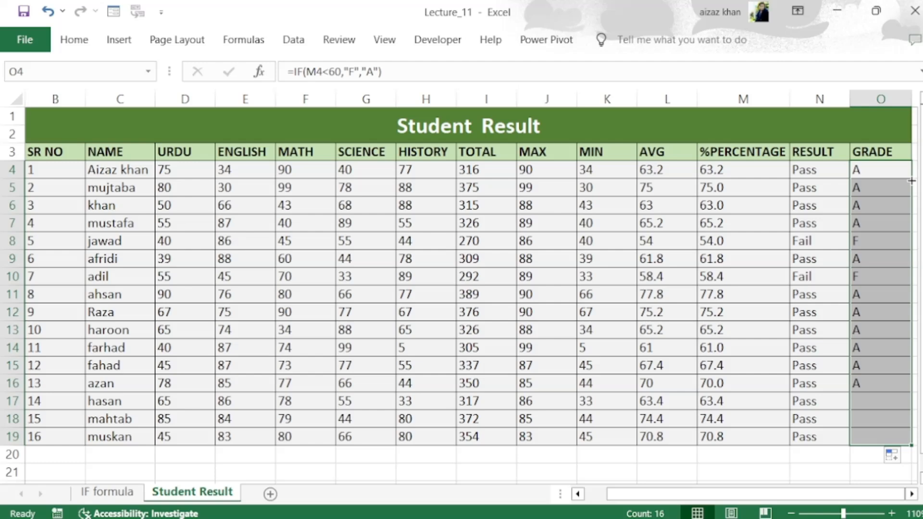
pyautogui.click(884, 363)
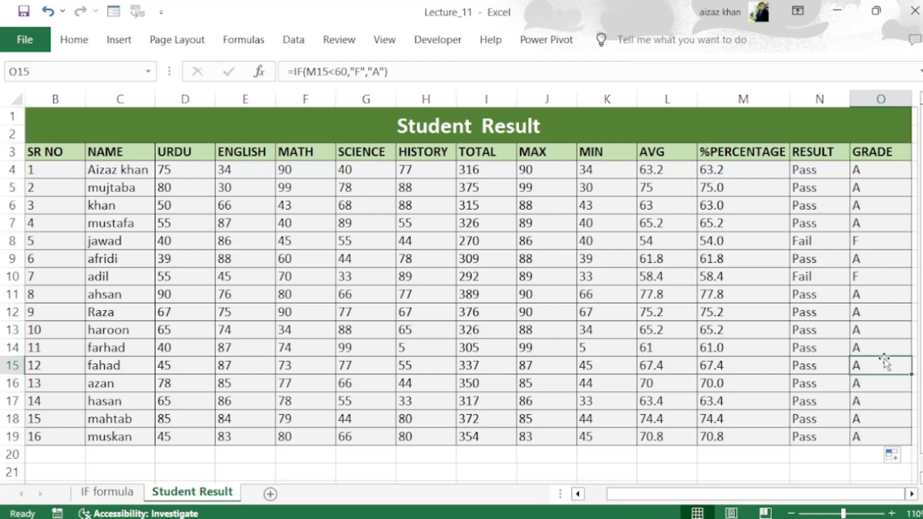
# Check the grades and formulas in O7, O8 and O10, and return to the IF formula sheet
pyautogui.click(864, 274)
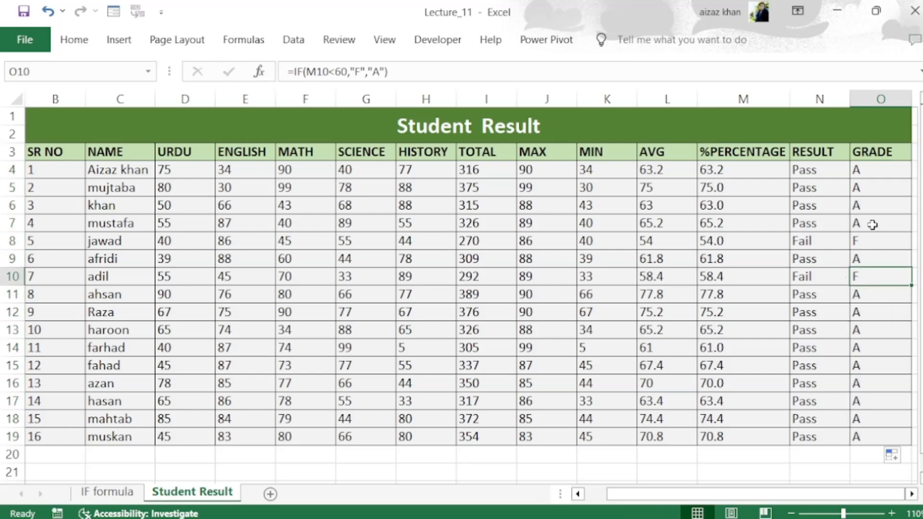
pyautogui.click(858, 241)
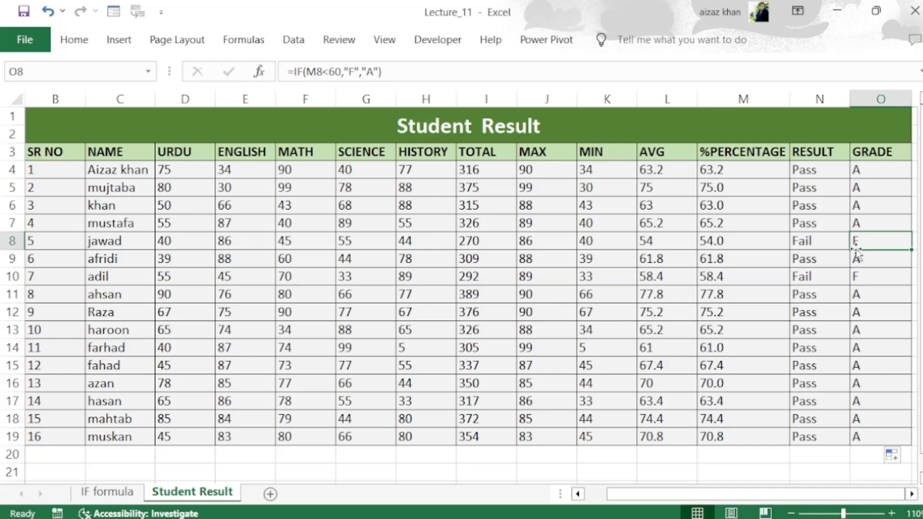
pyautogui.click(880, 224)
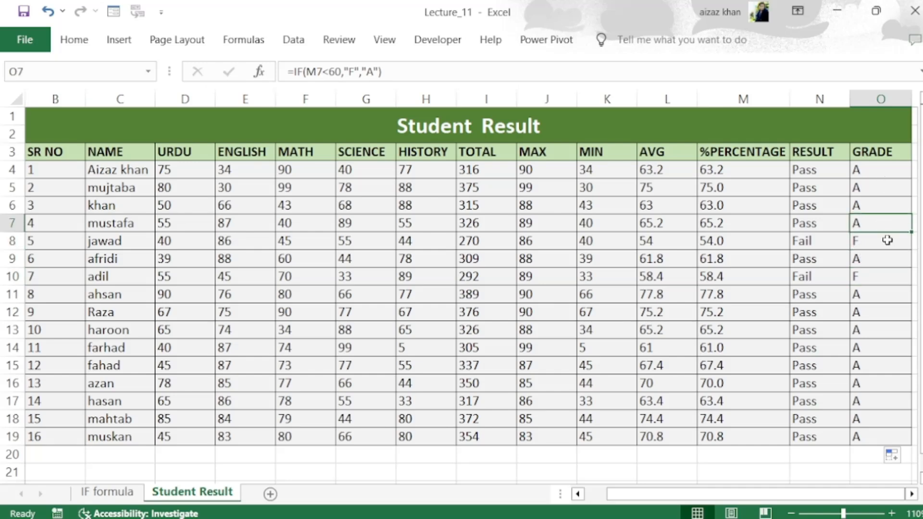
pyautogui.click(885, 277)
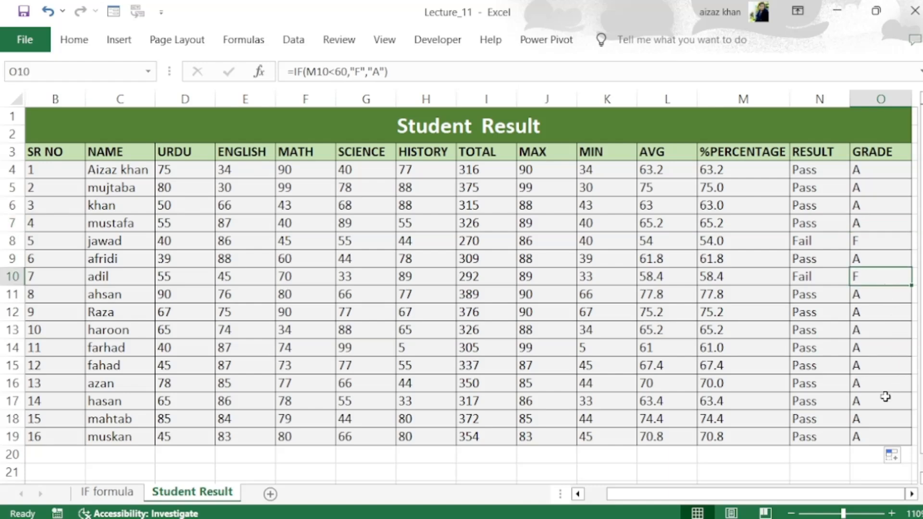
pyautogui.click(858, 241)
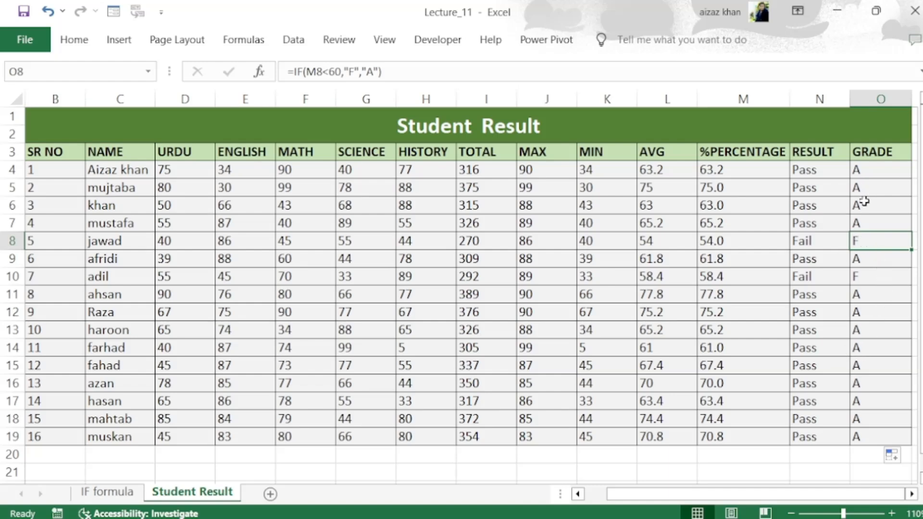
pyautogui.click(107, 491)
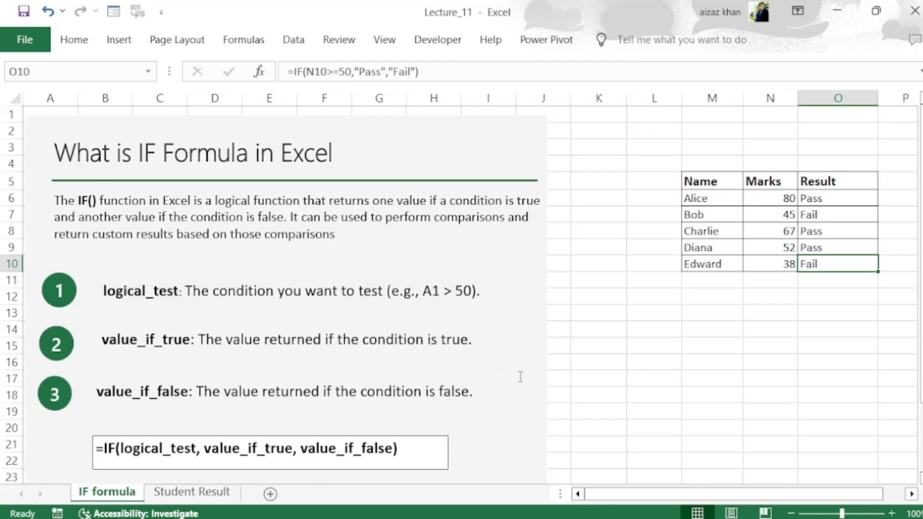